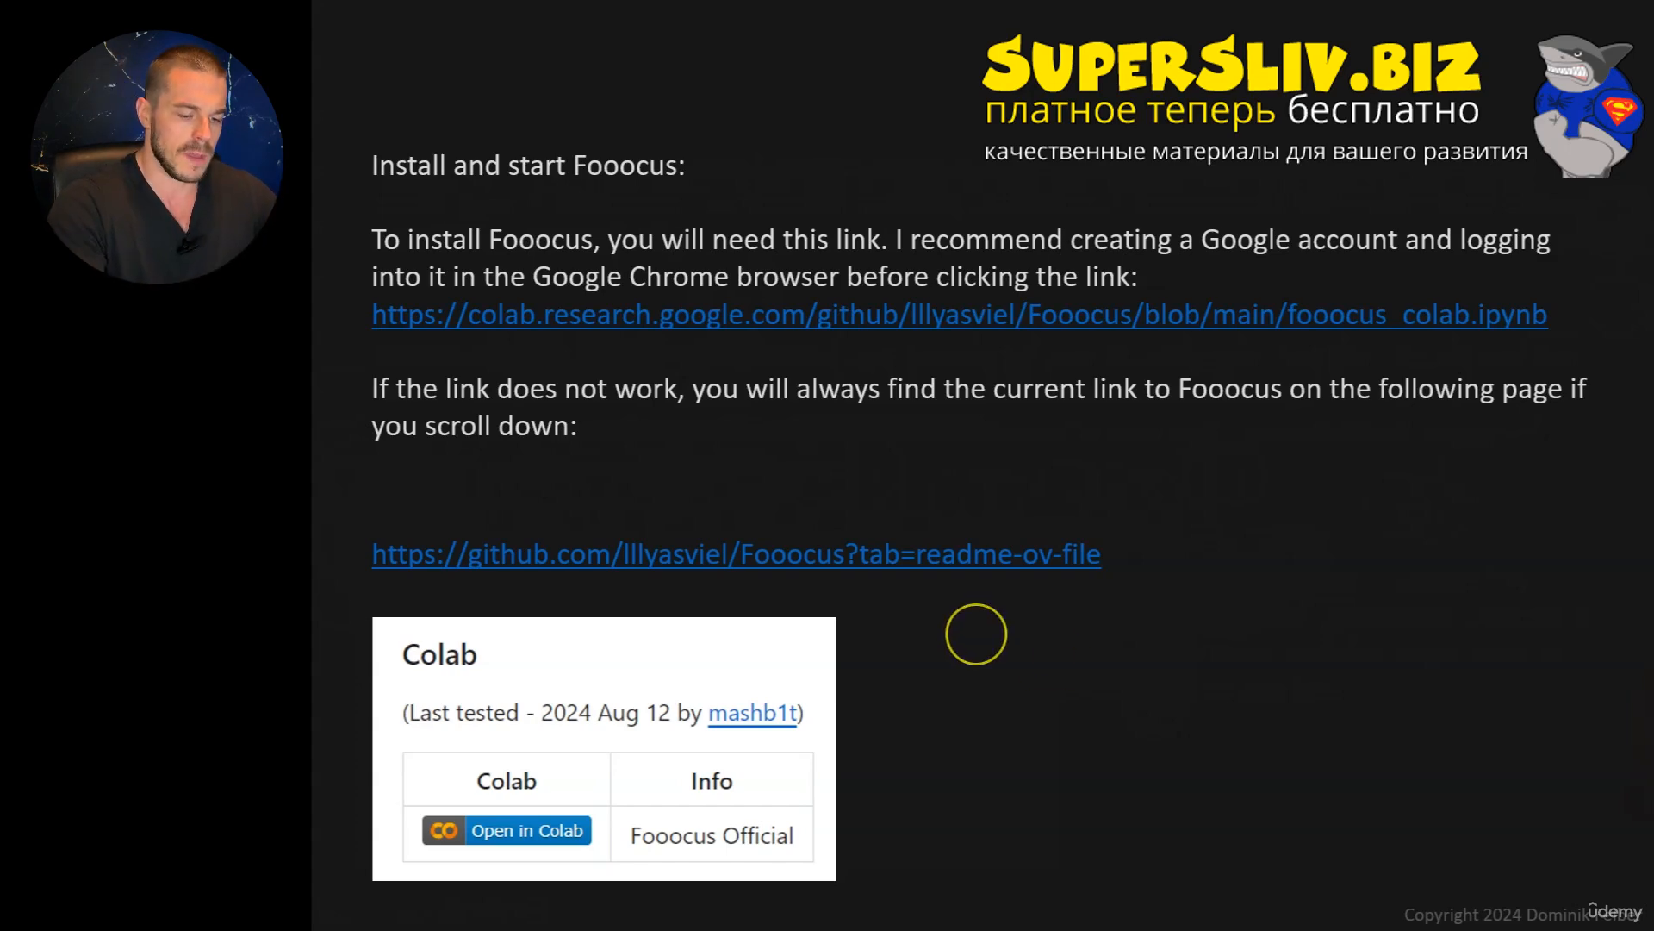
Step: Review the slides on installing Fooocus, saving the Colab copy and adding the model download code, and end the slide show
{"action": "left_click", "coordinate": [741, 635]}
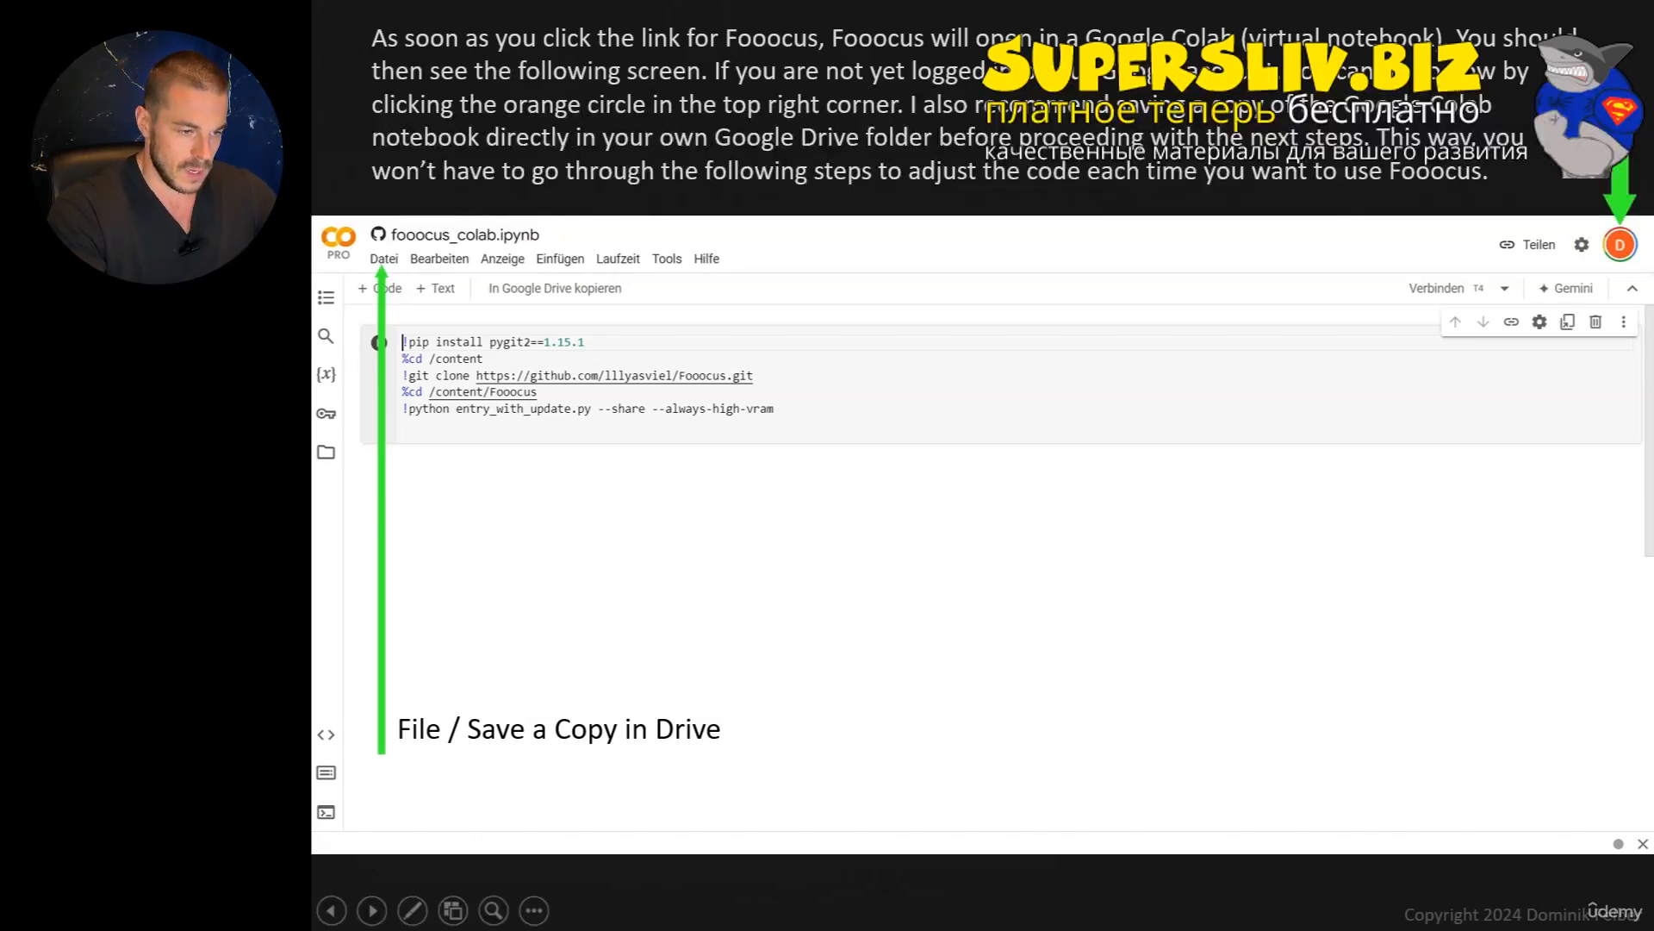
{"action": "key", "text": "Right"}
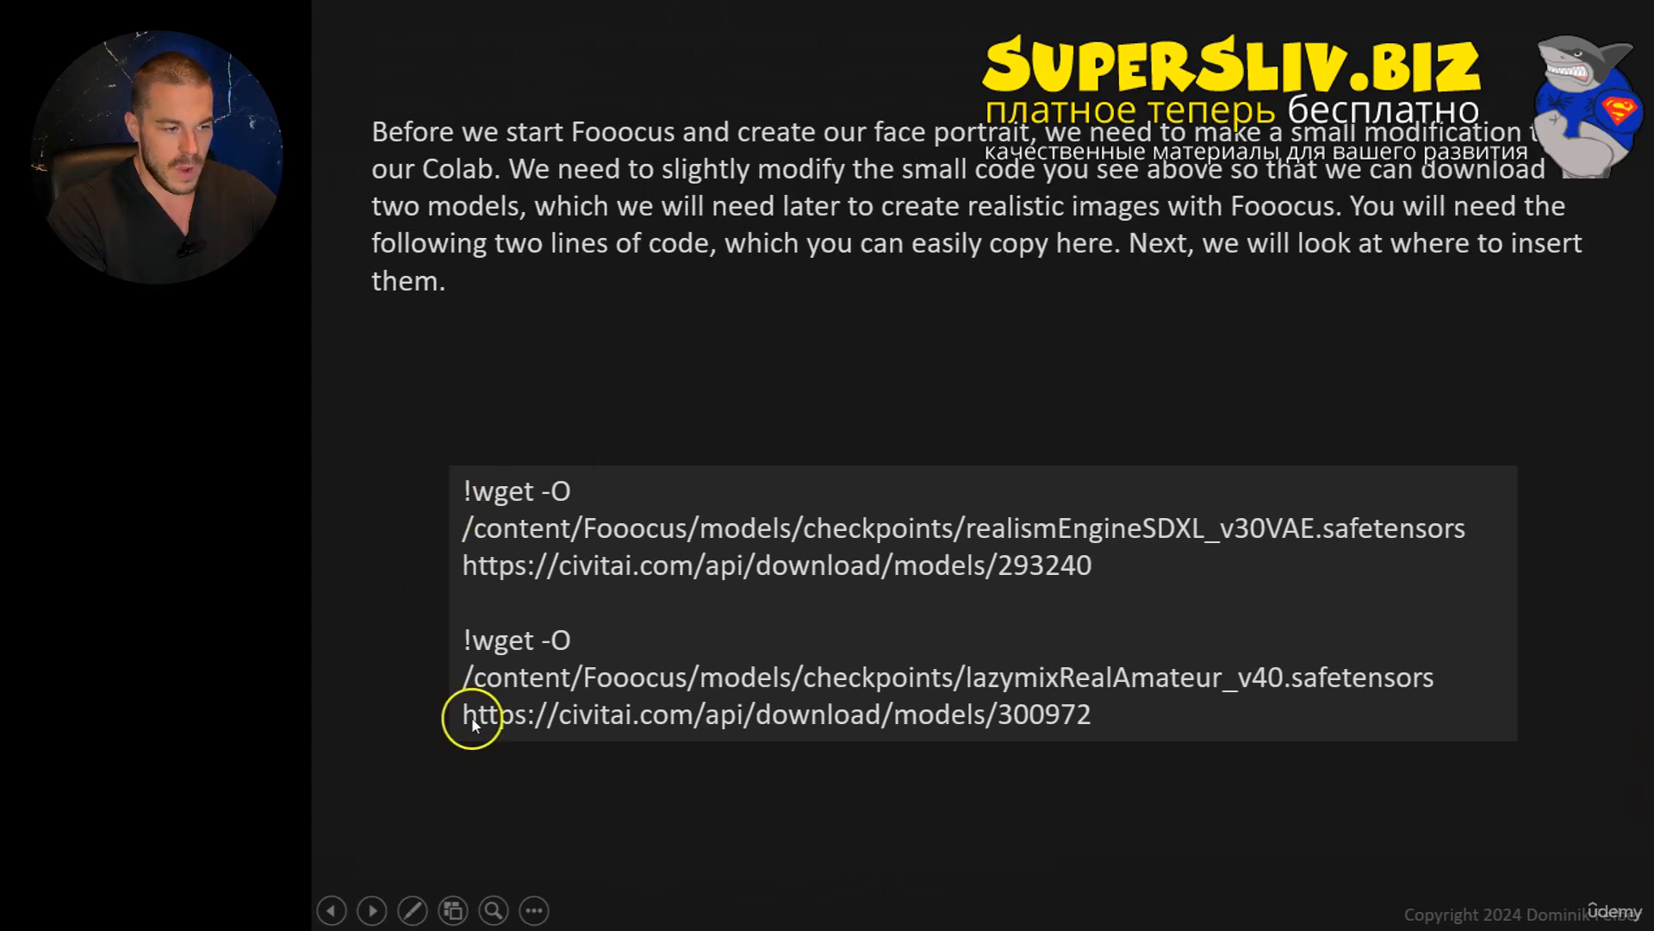
{"action": "key", "text": "Left"}
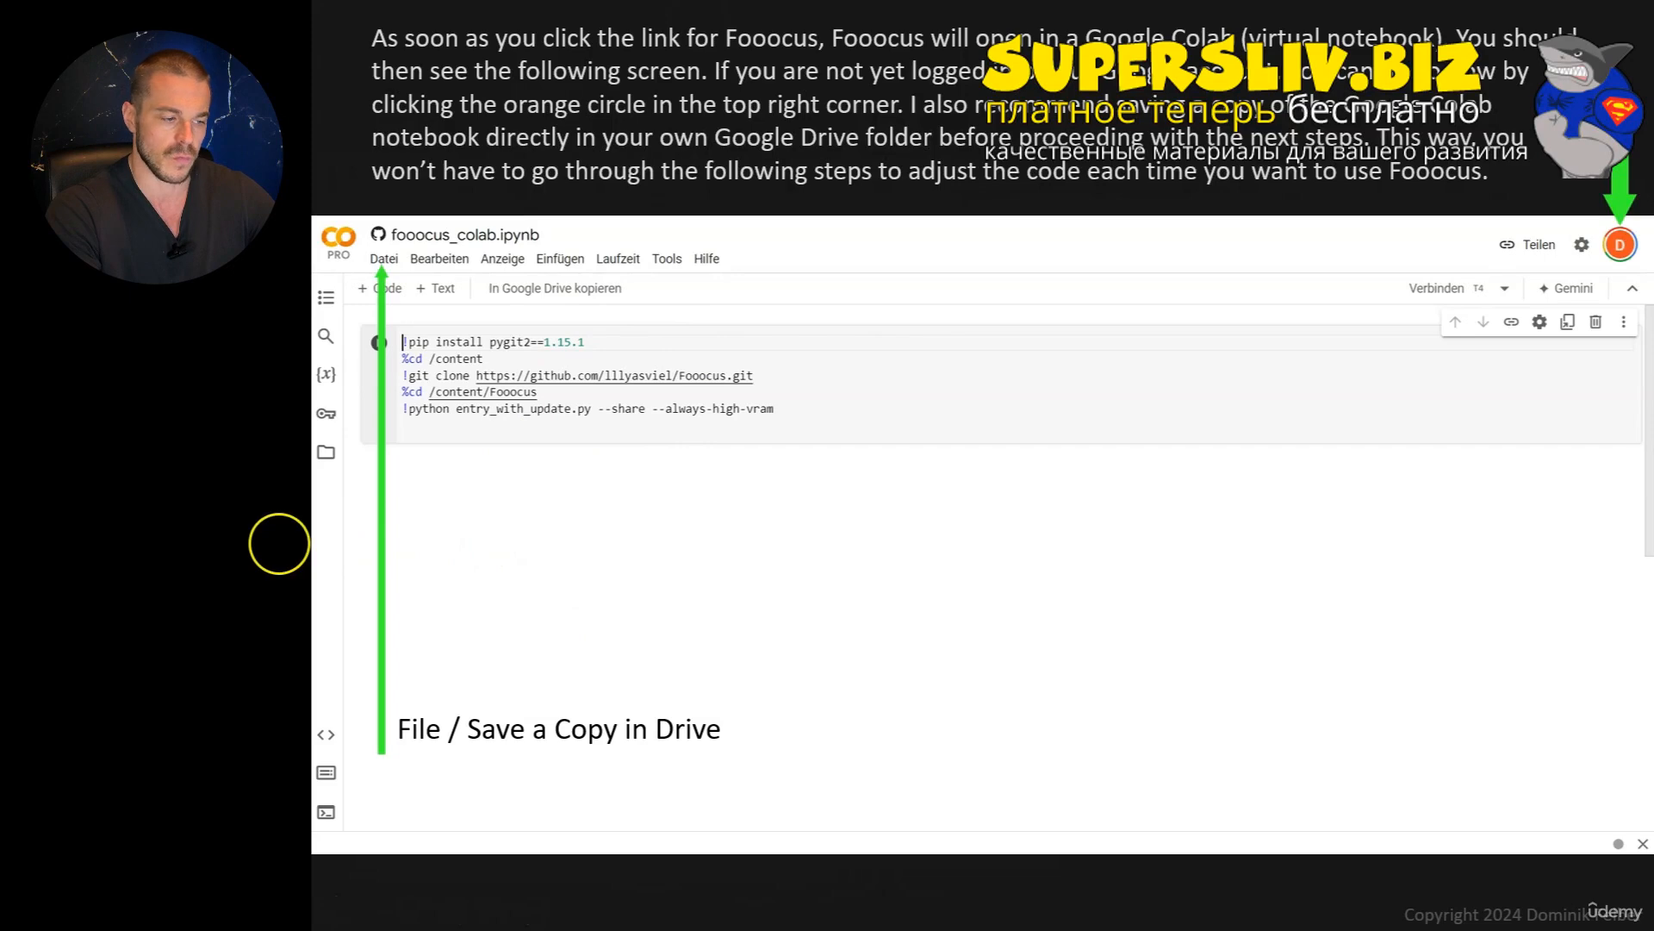
{"action": "key", "text": "Right"}
{"action": "key", "text": "Right"}
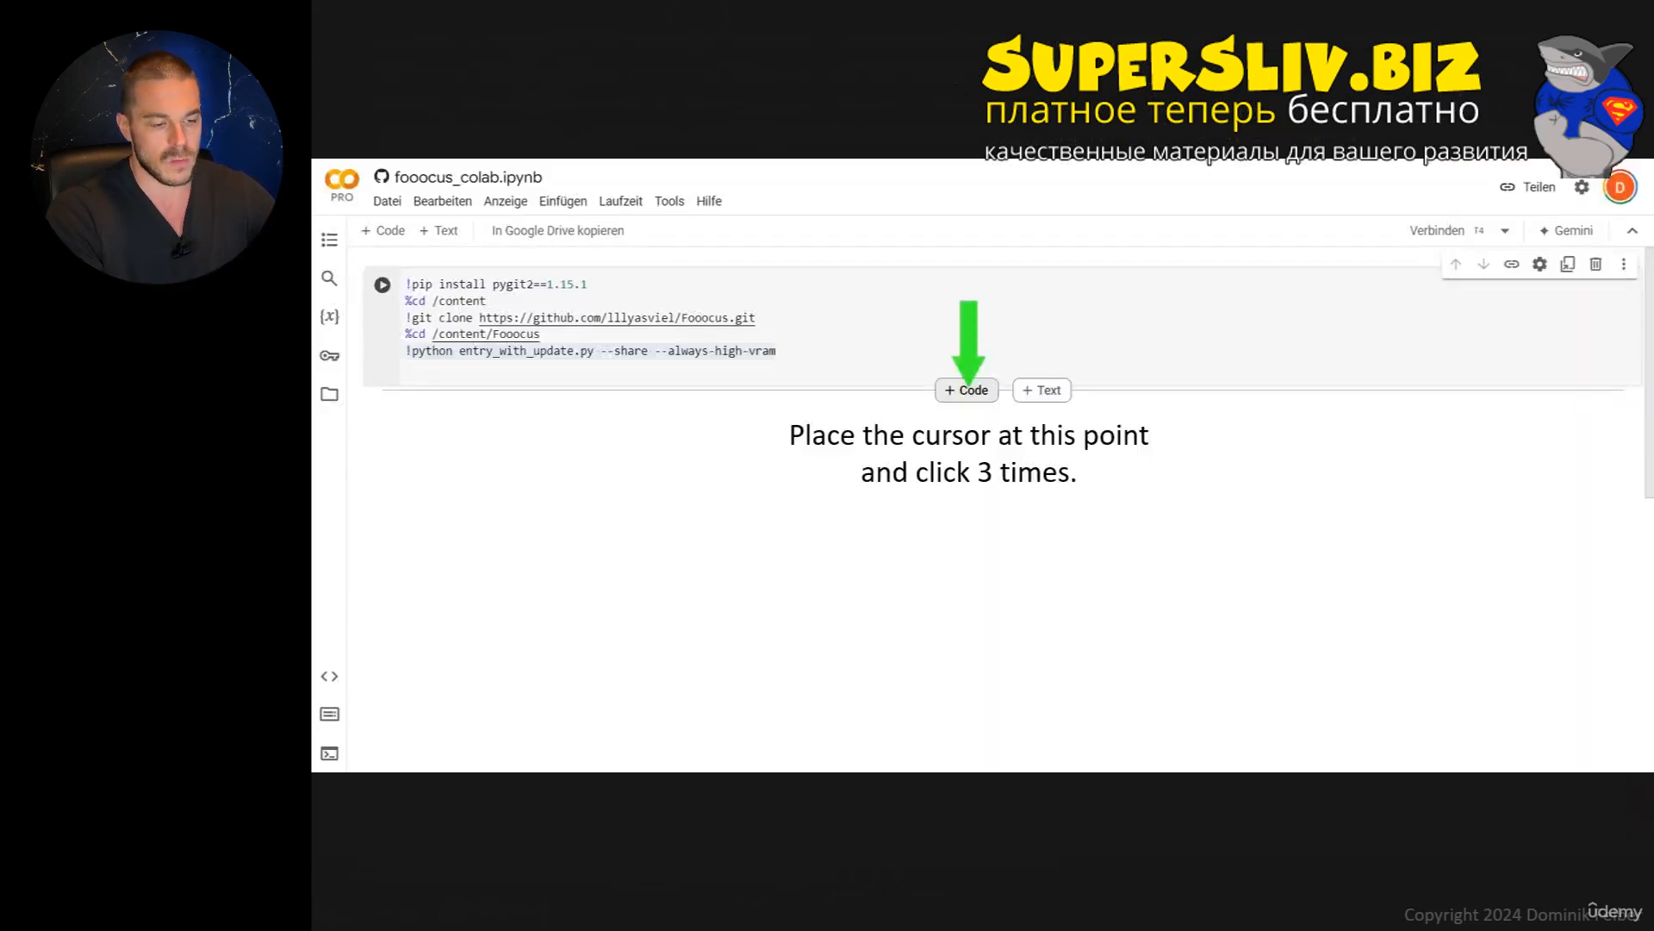
{"action": "key", "text": "Right"}
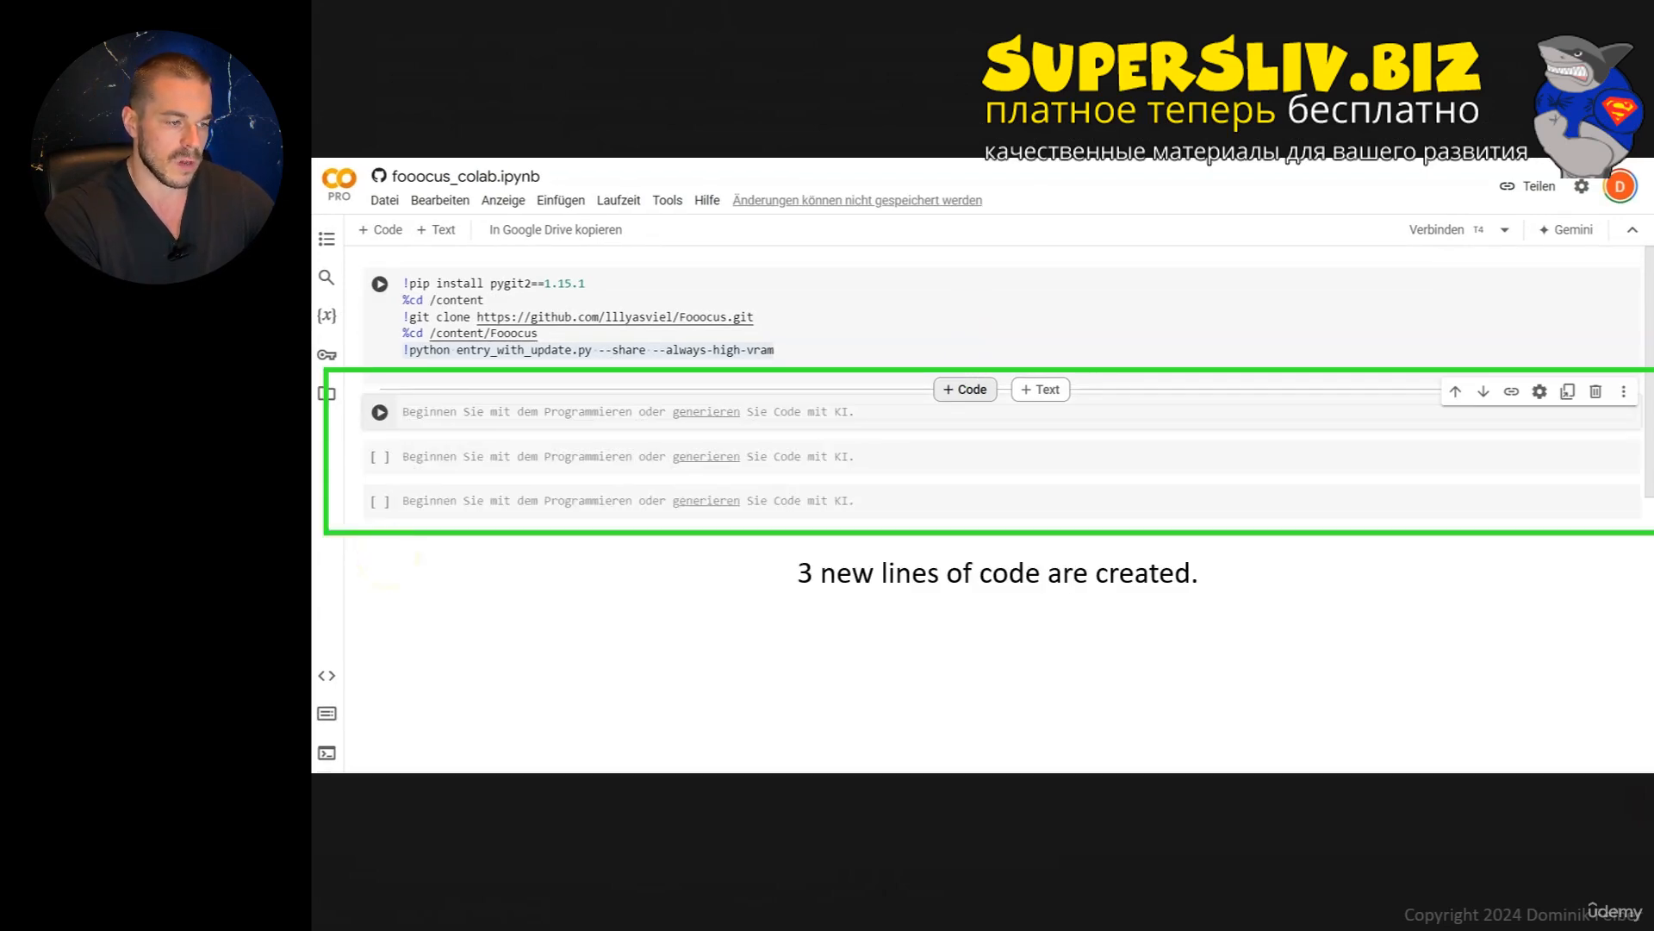
{"action": "key", "text": "Right"}
{"action": "key", "text": "Right"}
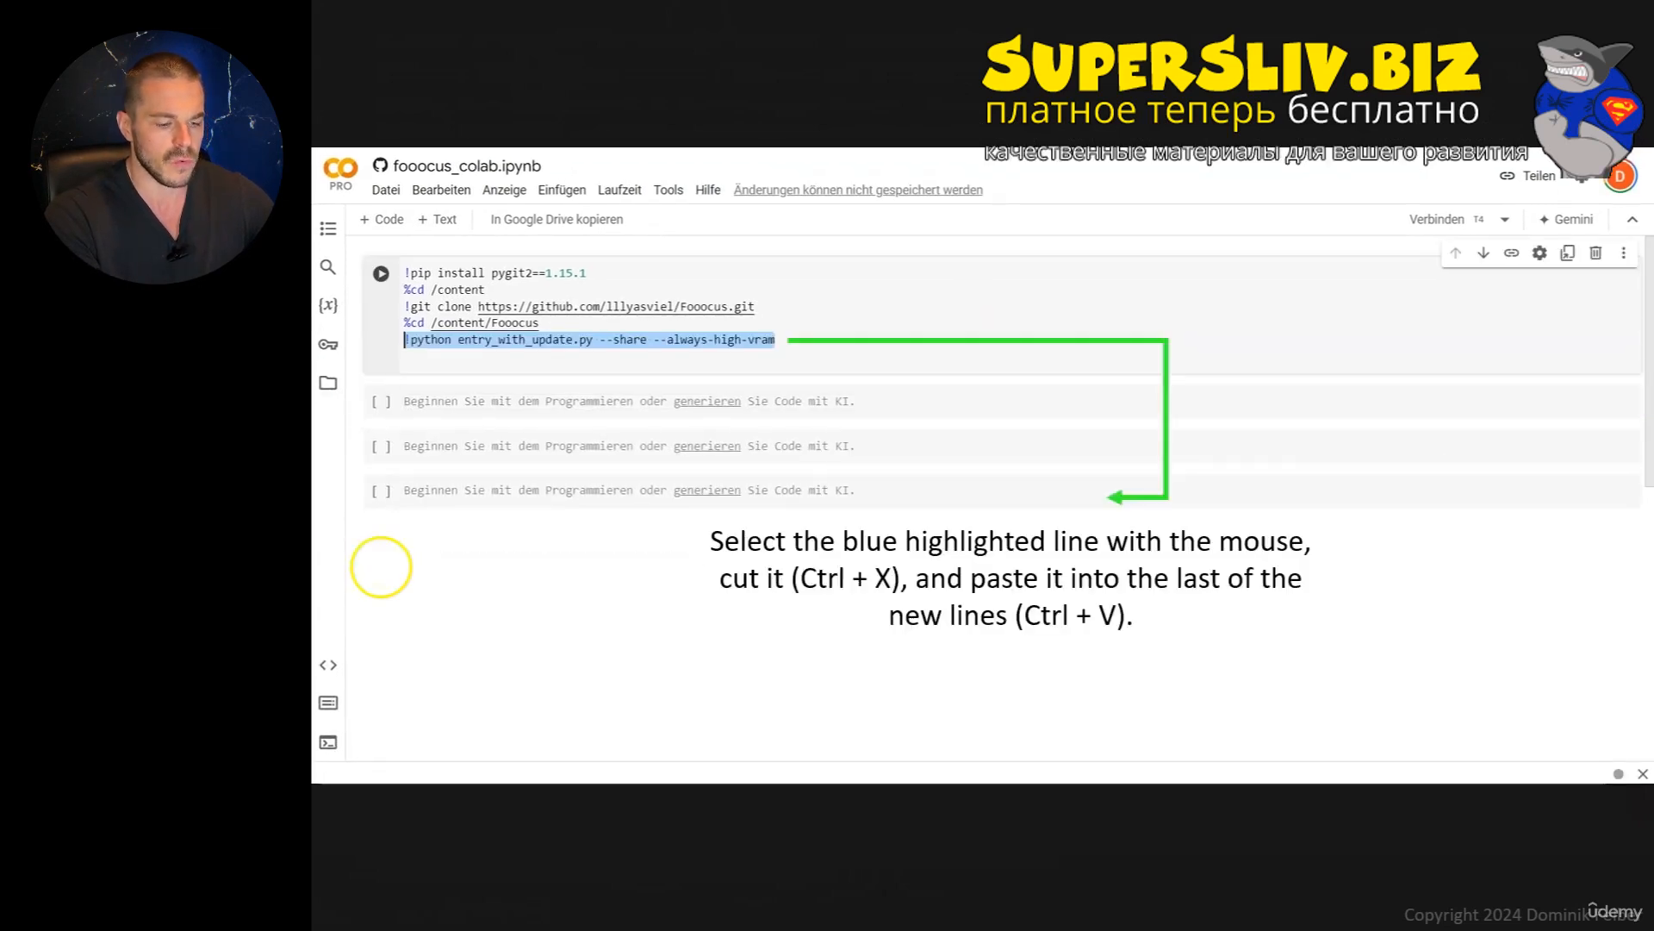
{"action": "key", "text": "Right"}
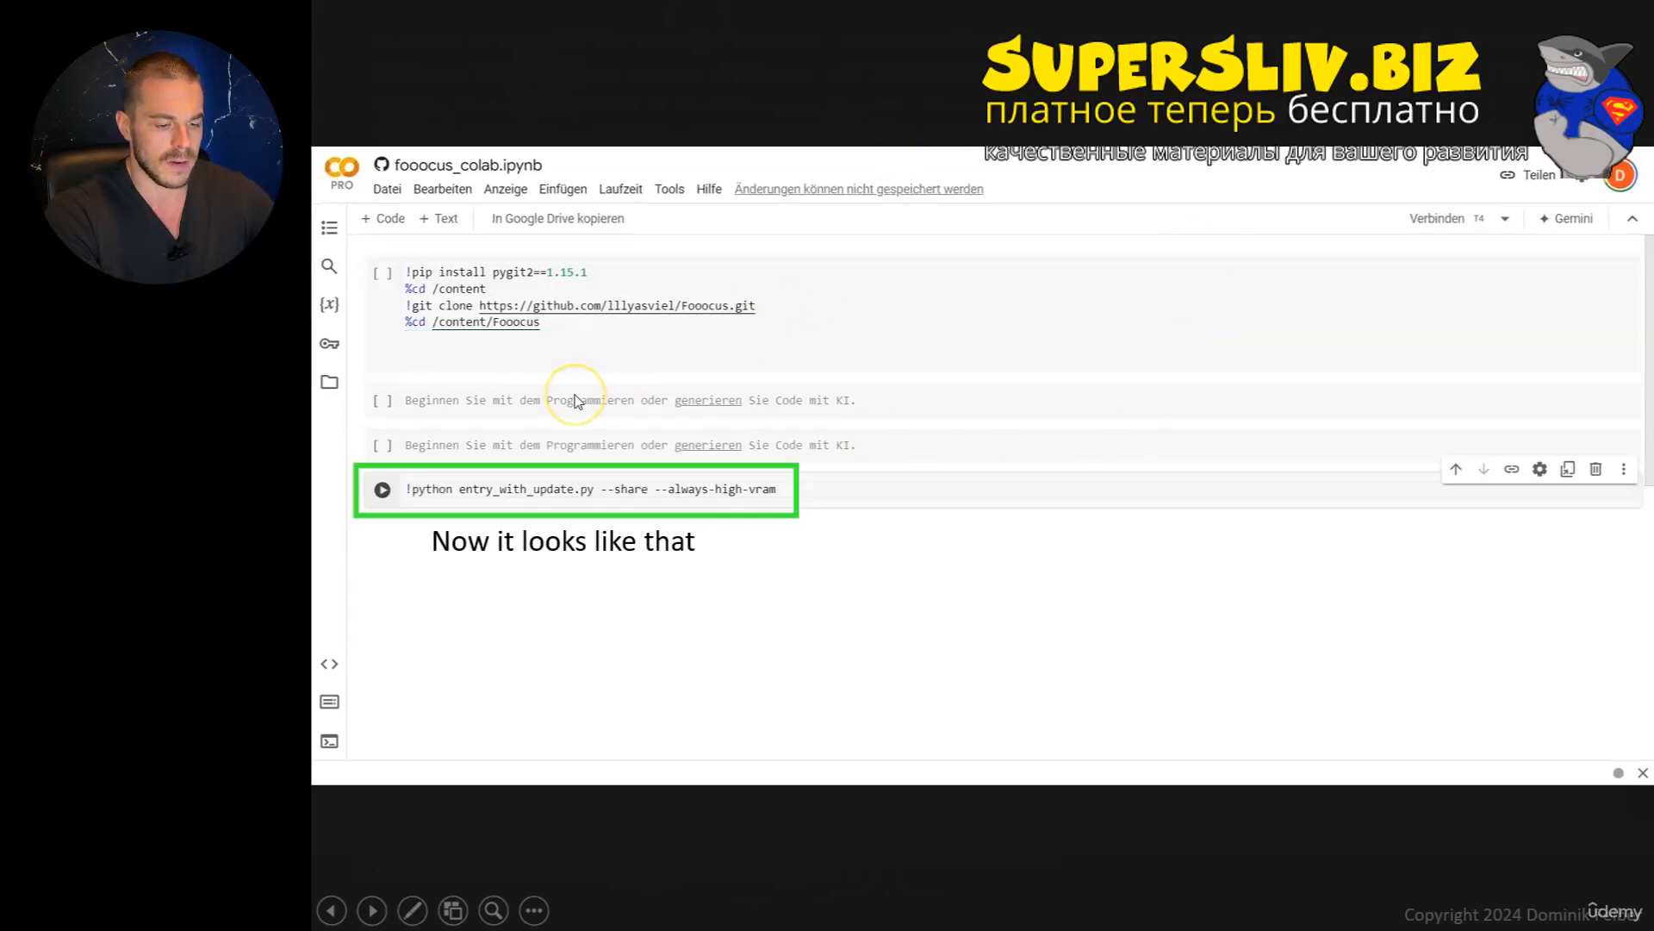
{"action": "key", "text": "Right"}
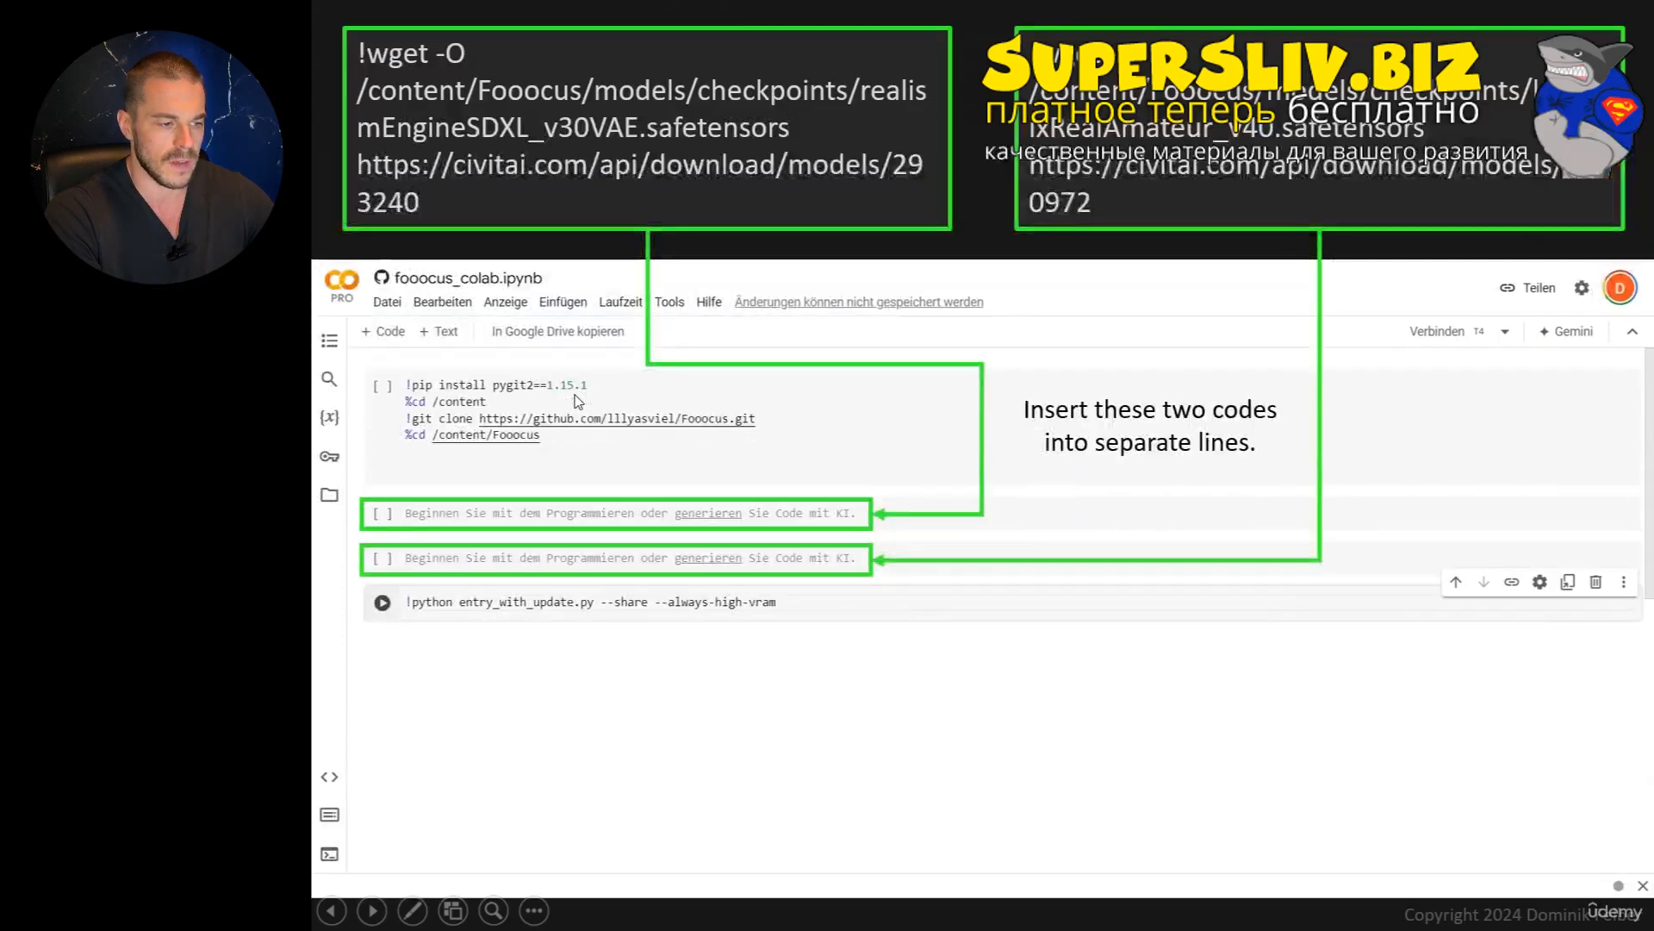
{"action": "key", "text": "Right"}
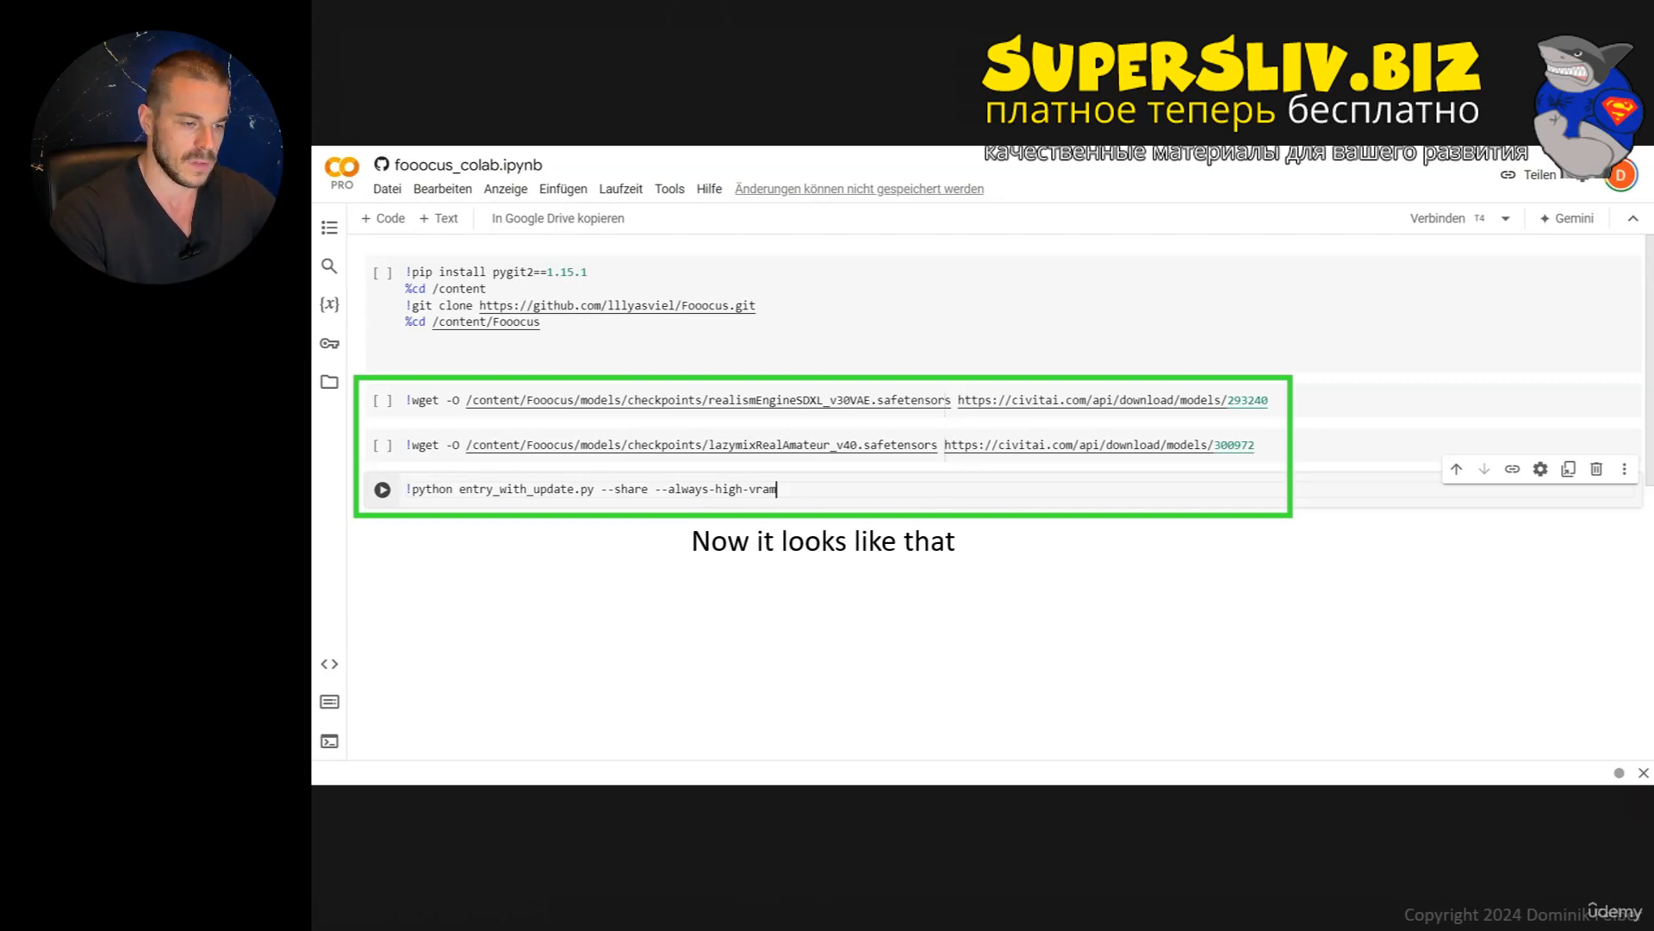
{"action": "key", "text": "Escape"}
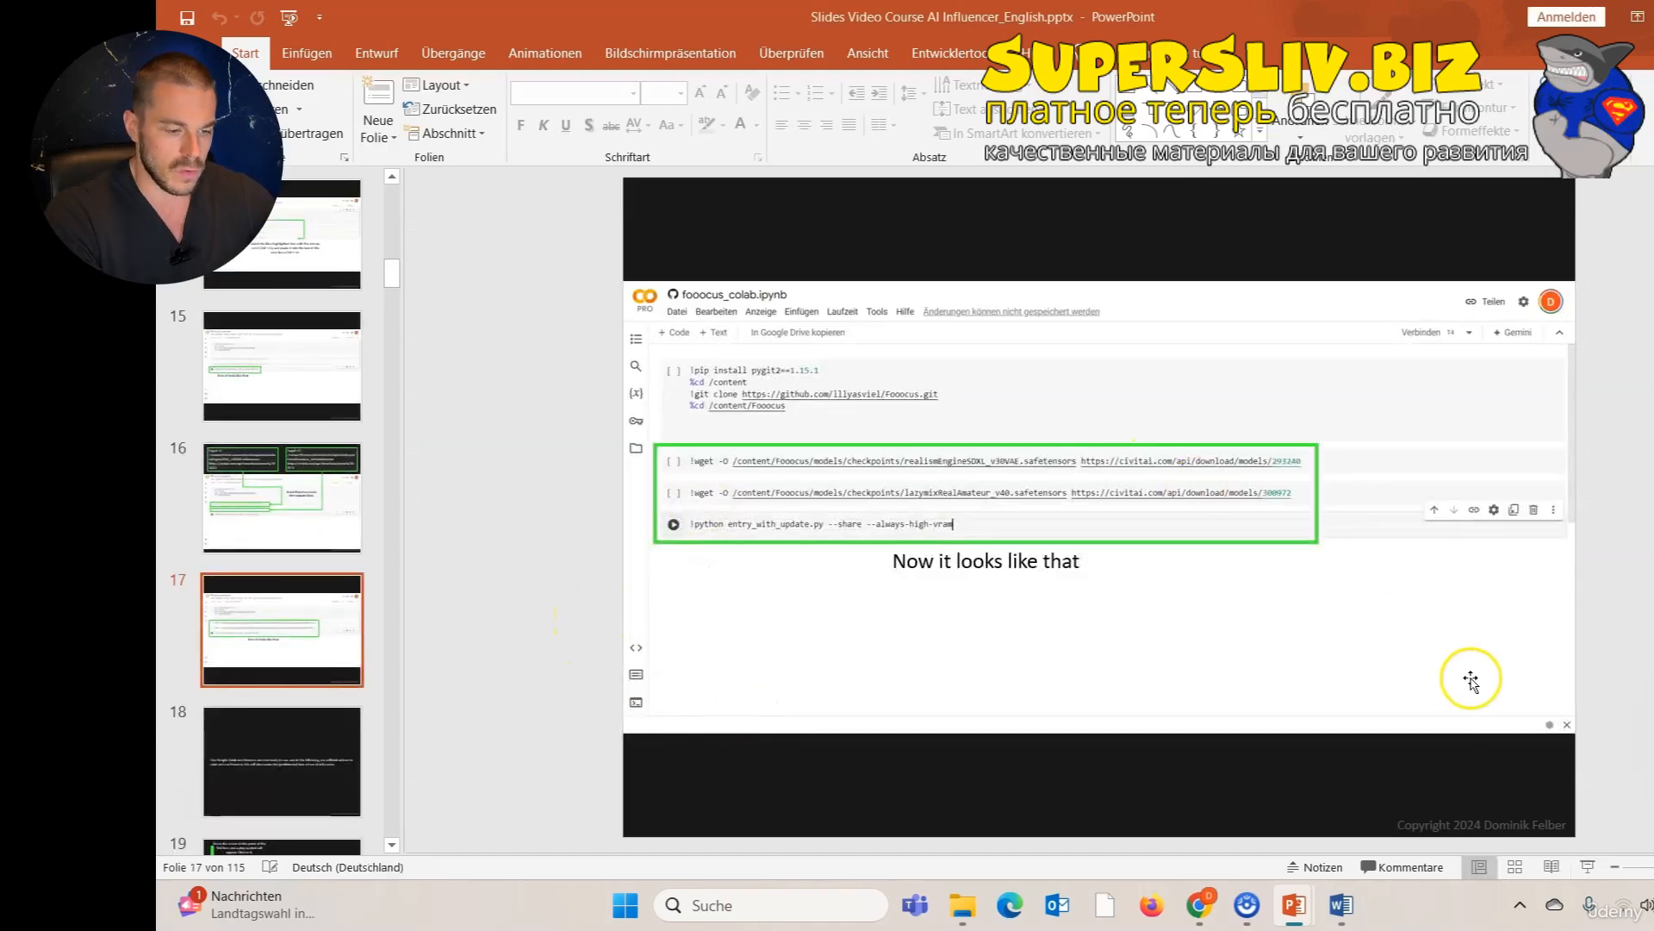
Step: Show the presentation slide containing the Fooocus Colab and GitHub installation links
{"action": "left_click", "coordinate": [1198, 905]}
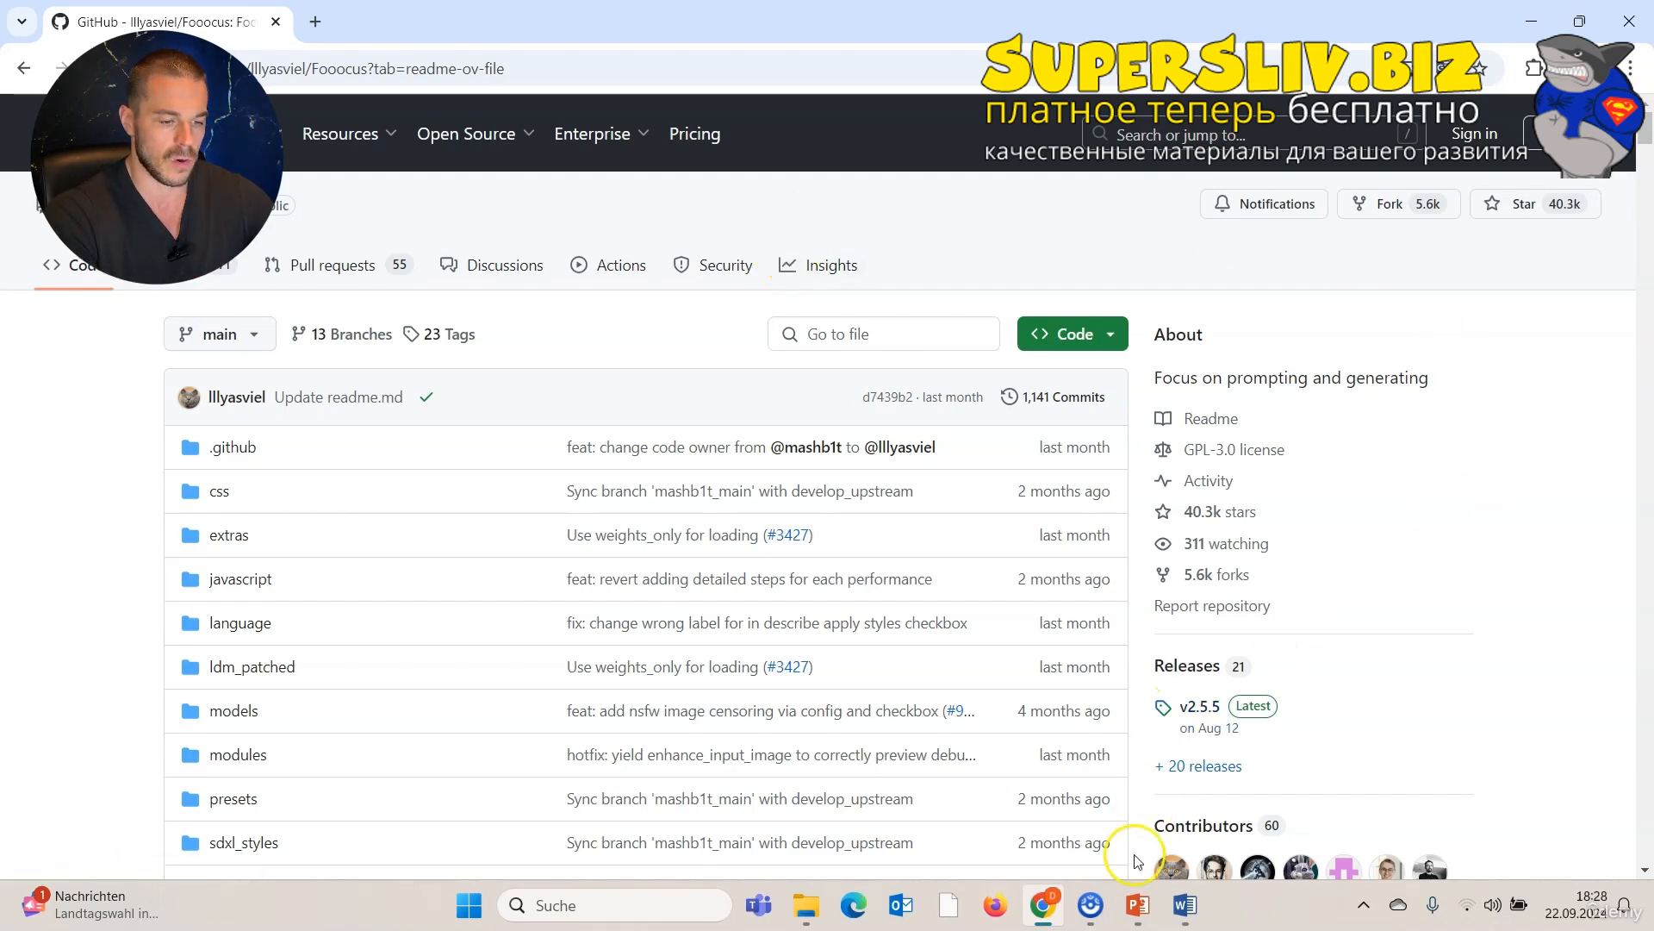
{"action": "left_click", "coordinate": [1135, 907]}
{"action": "left_click", "coordinate": [1232, 802]}
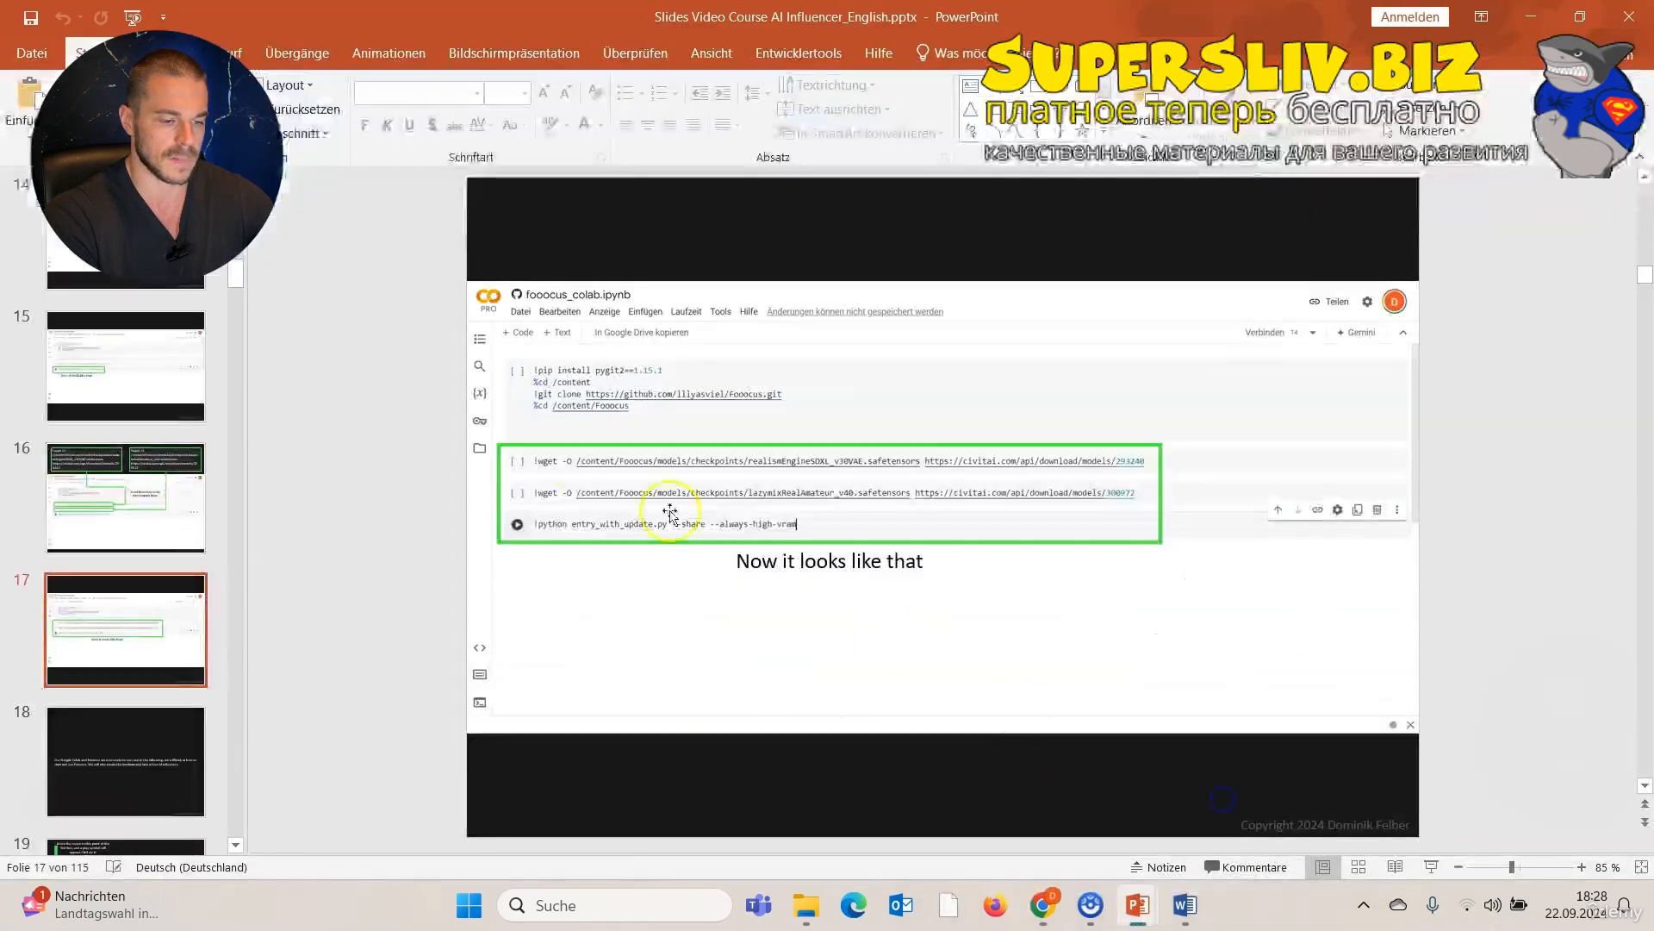
{"action": "scroll", "coordinate": [182, 463], "scroll_direction": "up", "scroll_amount": 6}
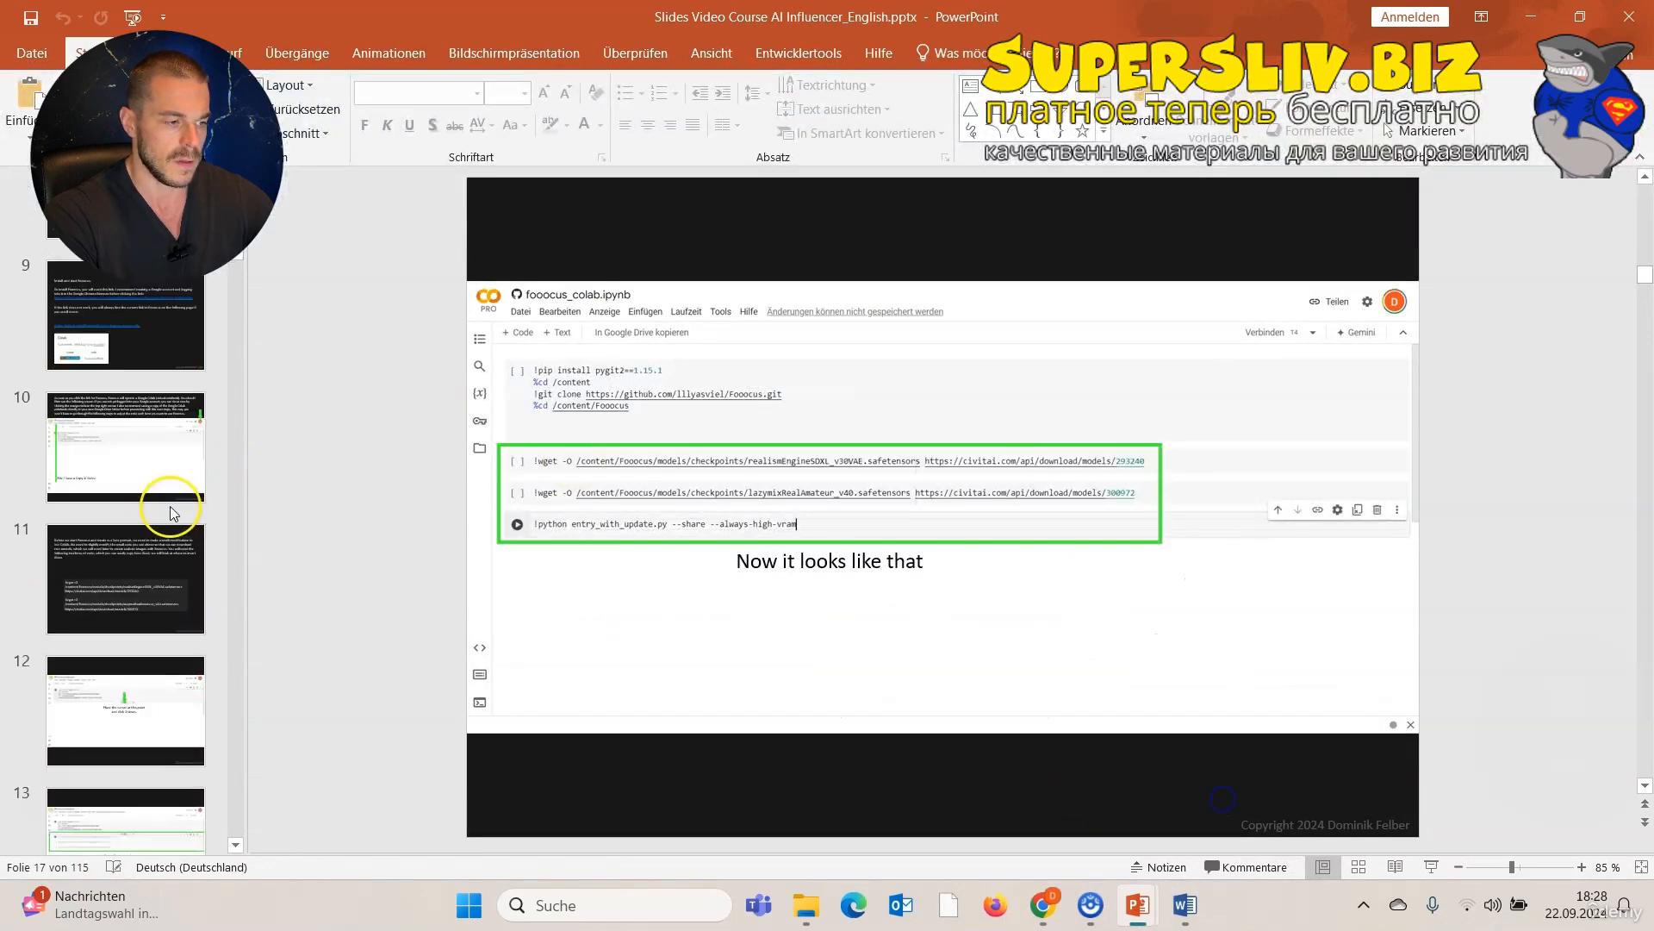
{"action": "left_click", "coordinate": [165, 383]}
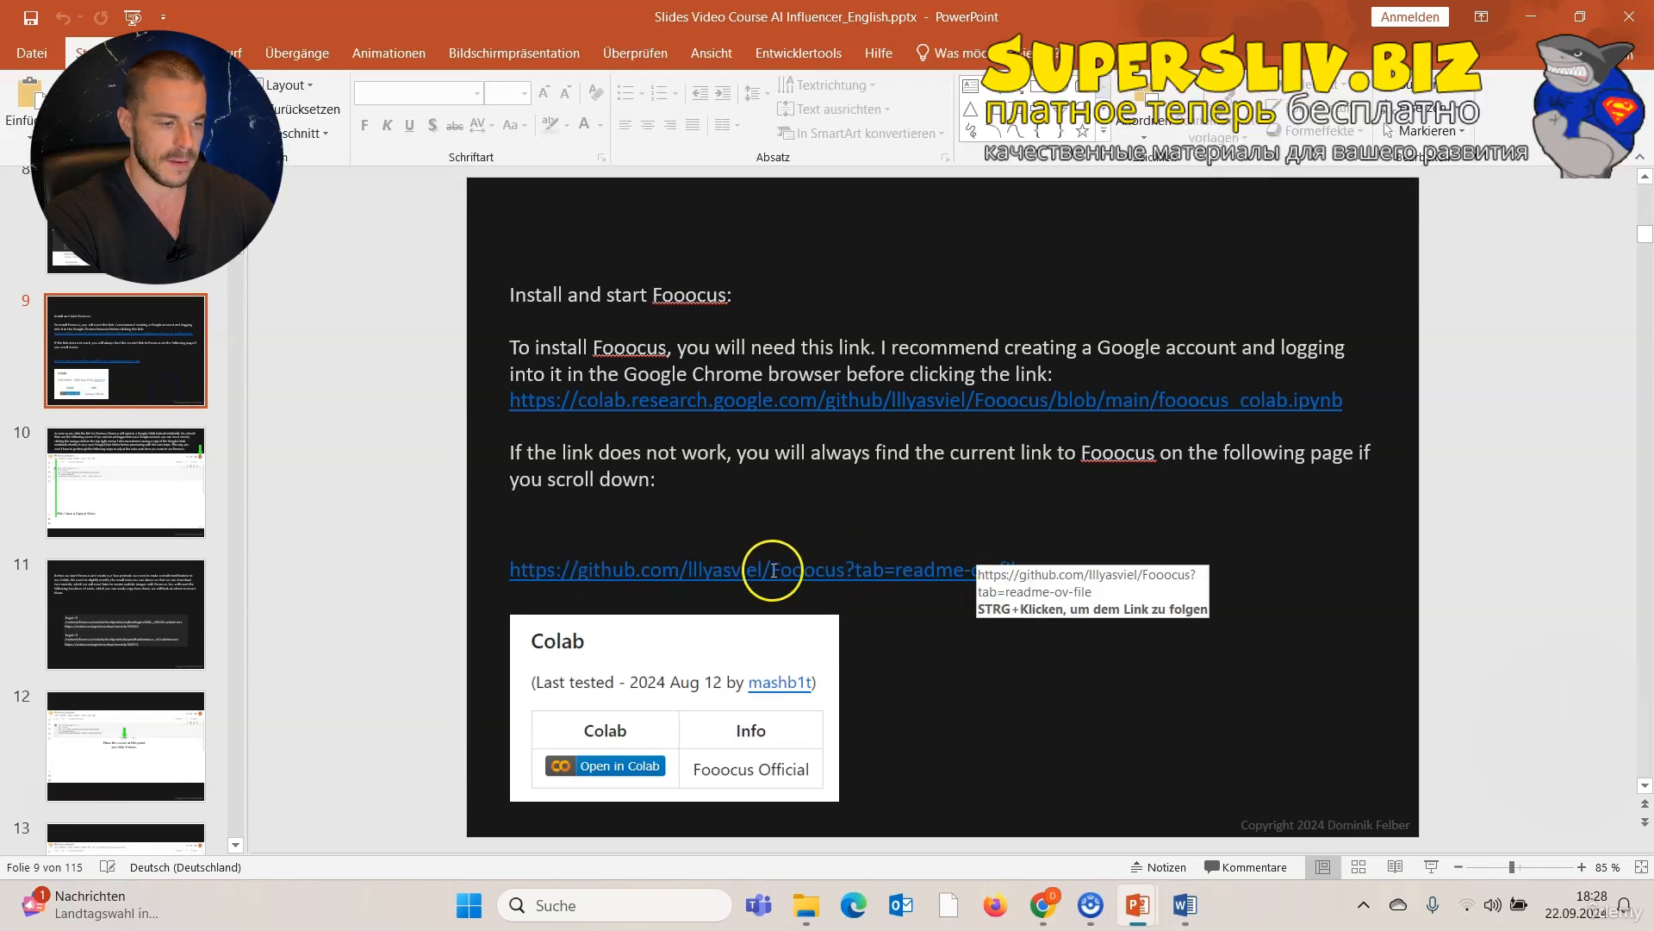
Step: Switch to Chrome and open the official Fooocus notebook in Colab from the Colab section of the GitHub readme
{"action": "left_click", "coordinate": [1042, 904]}
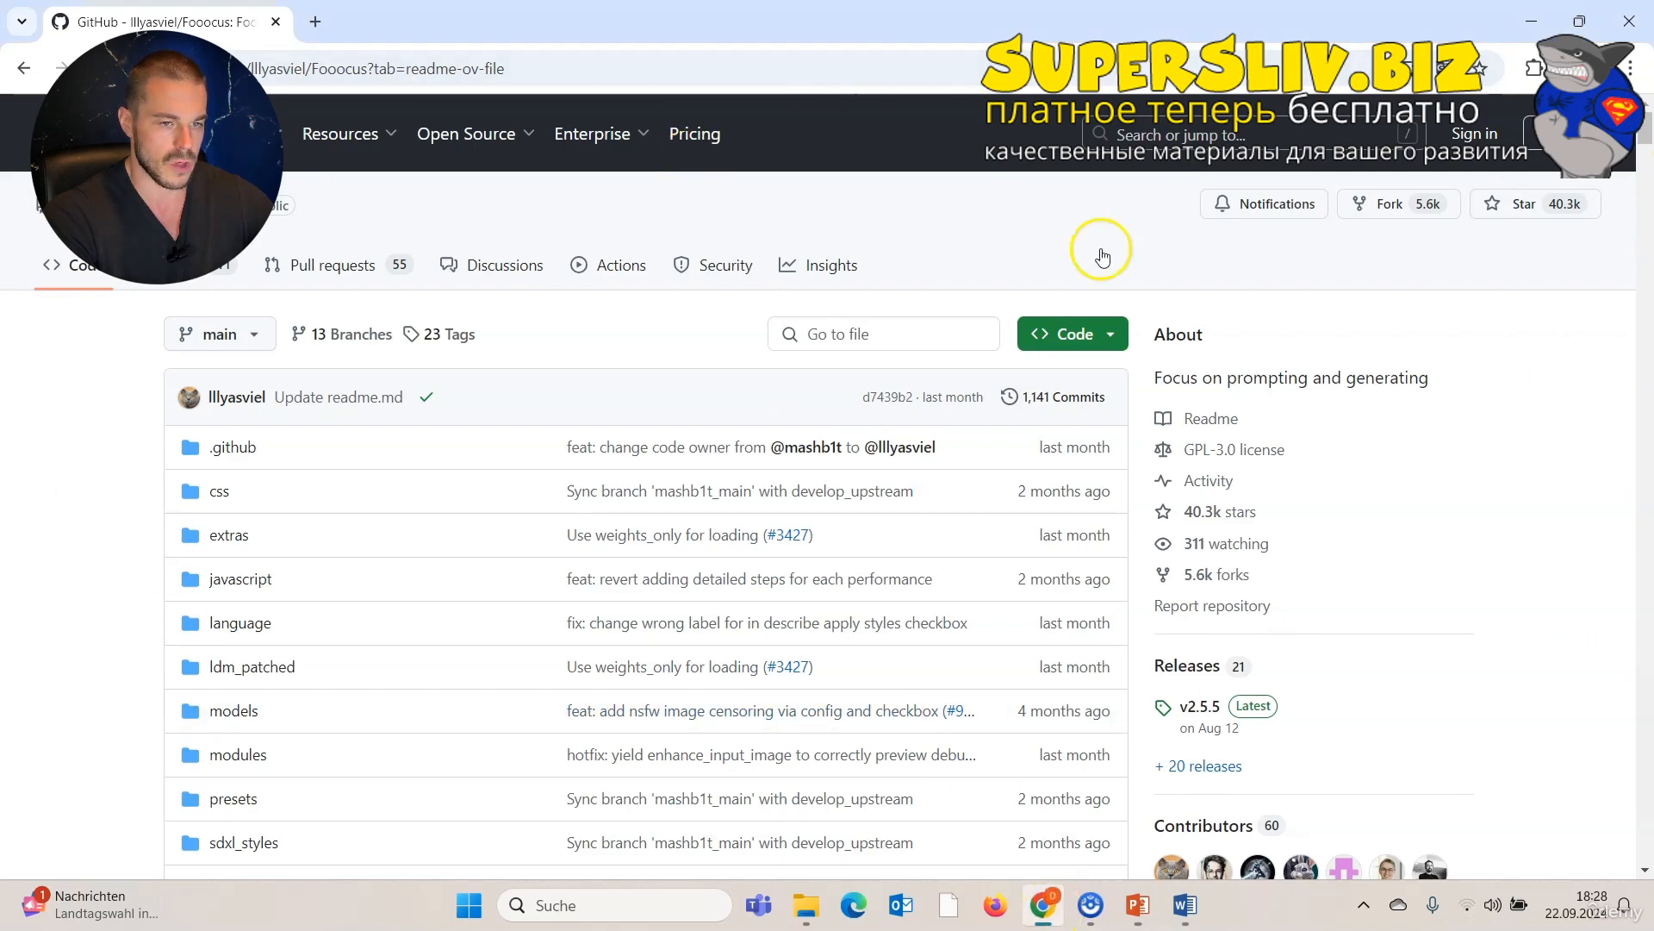
{"action": "scroll", "coordinate": [714, 454], "scroll_direction": "down", "scroll_amount": 5}
{"action": "scroll", "coordinate": [714, 454], "scroll_direction": "down", "scroll_amount": 20}
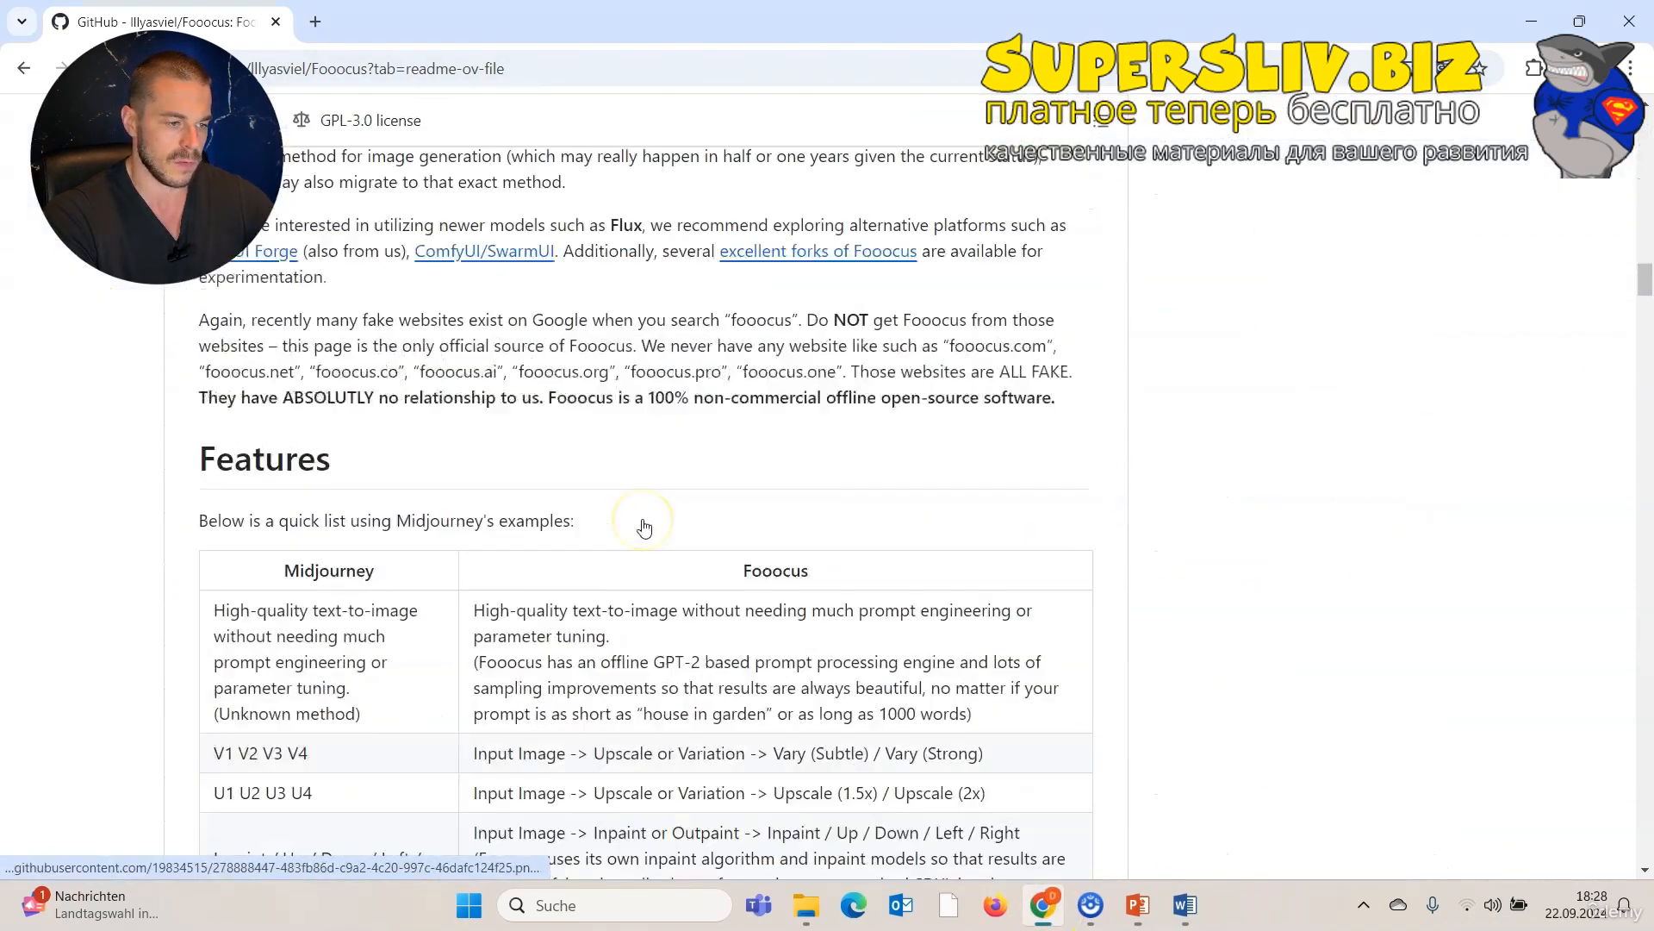
{"action": "scroll", "coordinate": [645, 526], "scroll_direction": "down", "scroll_amount": 20}
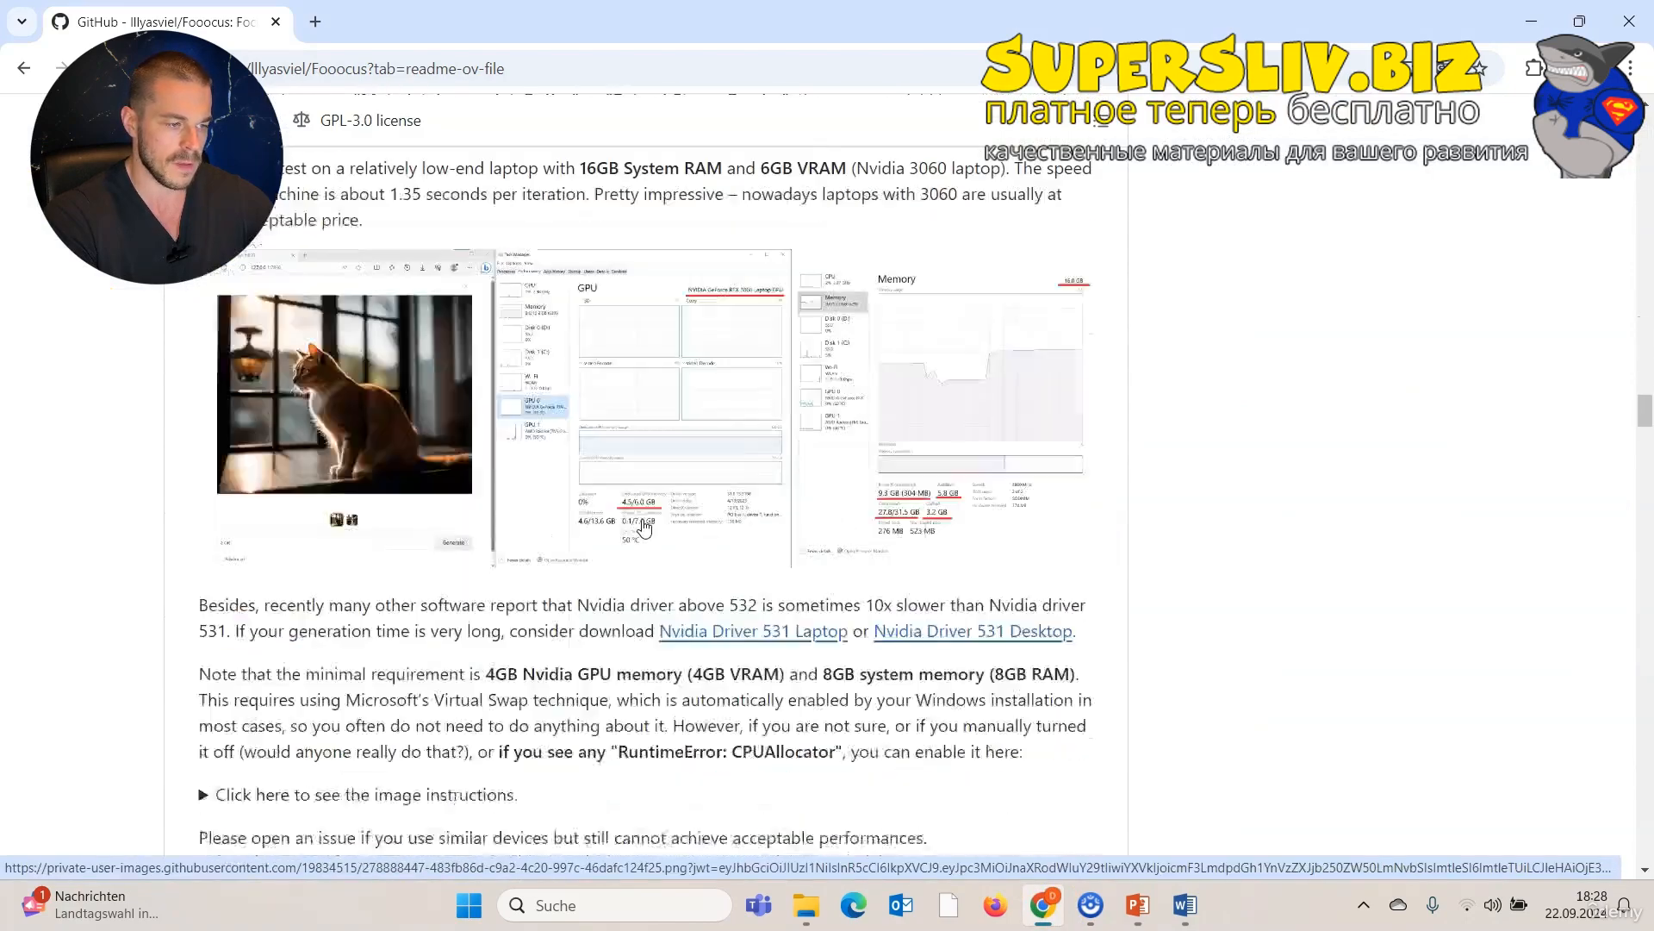
{"action": "scroll", "coordinate": [645, 525], "scroll_direction": "down", "scroll_amount": 3}
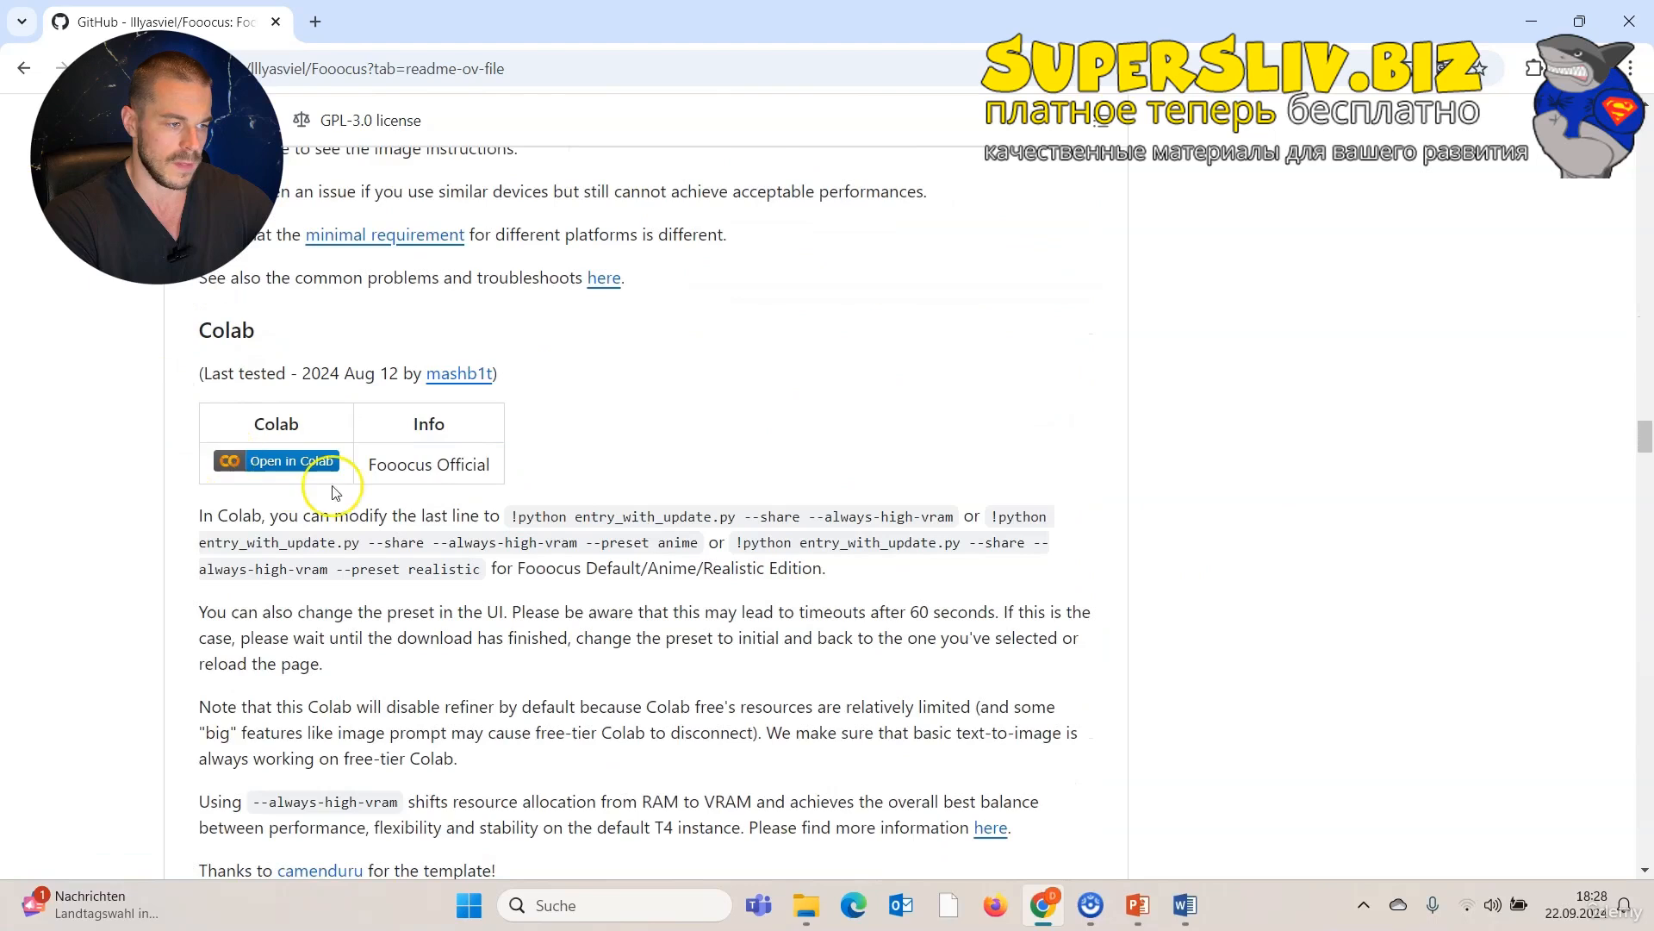
{"action": "left_click", "coordinate": [277, 465]}
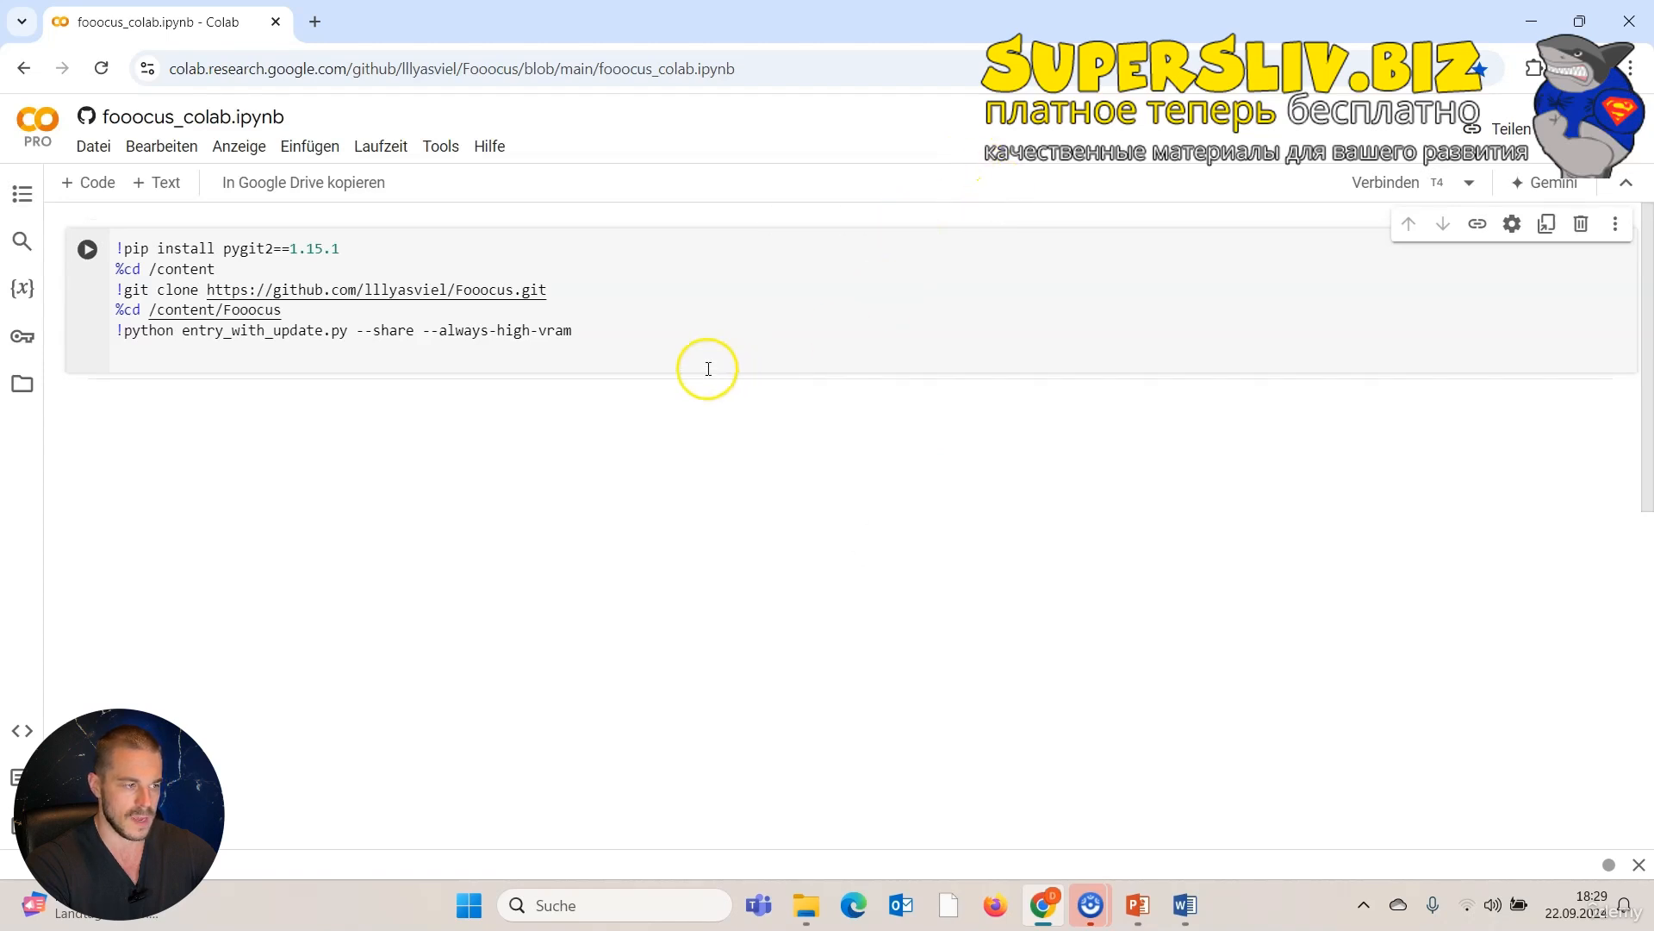
Step: Save a copy of fooocus_colab.ipynb in Google Drive and close the original notebook
{"action": "left_click", "coordinate": [95, 148]}
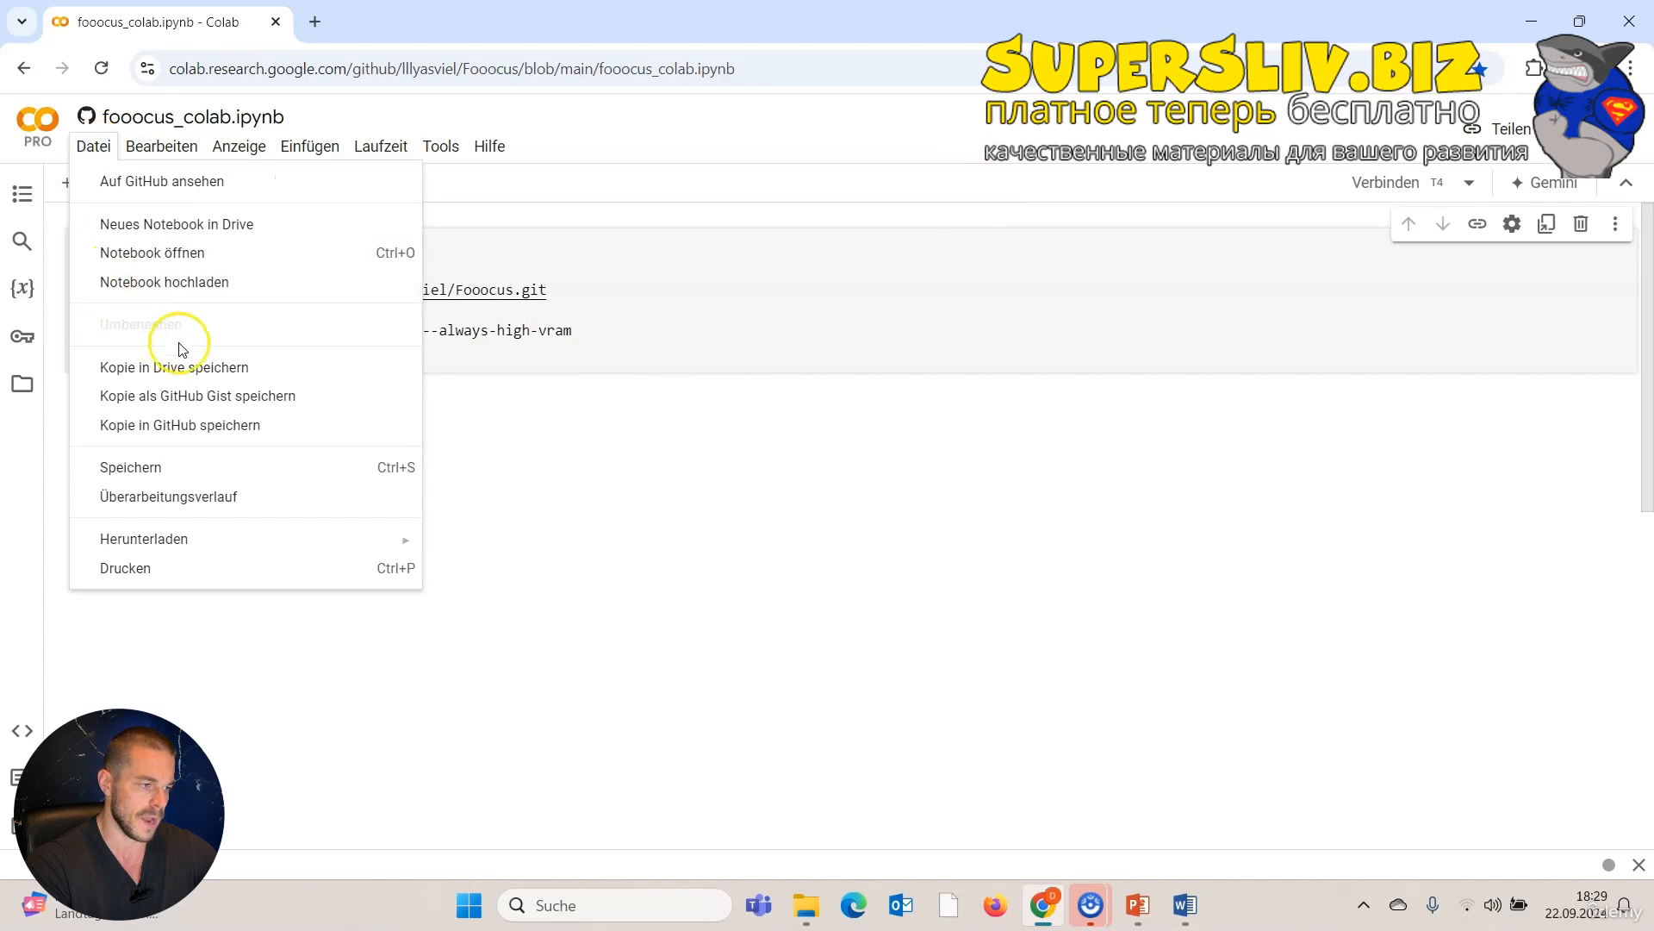
{"action": "left_click", "coordinate": [245, 372]}
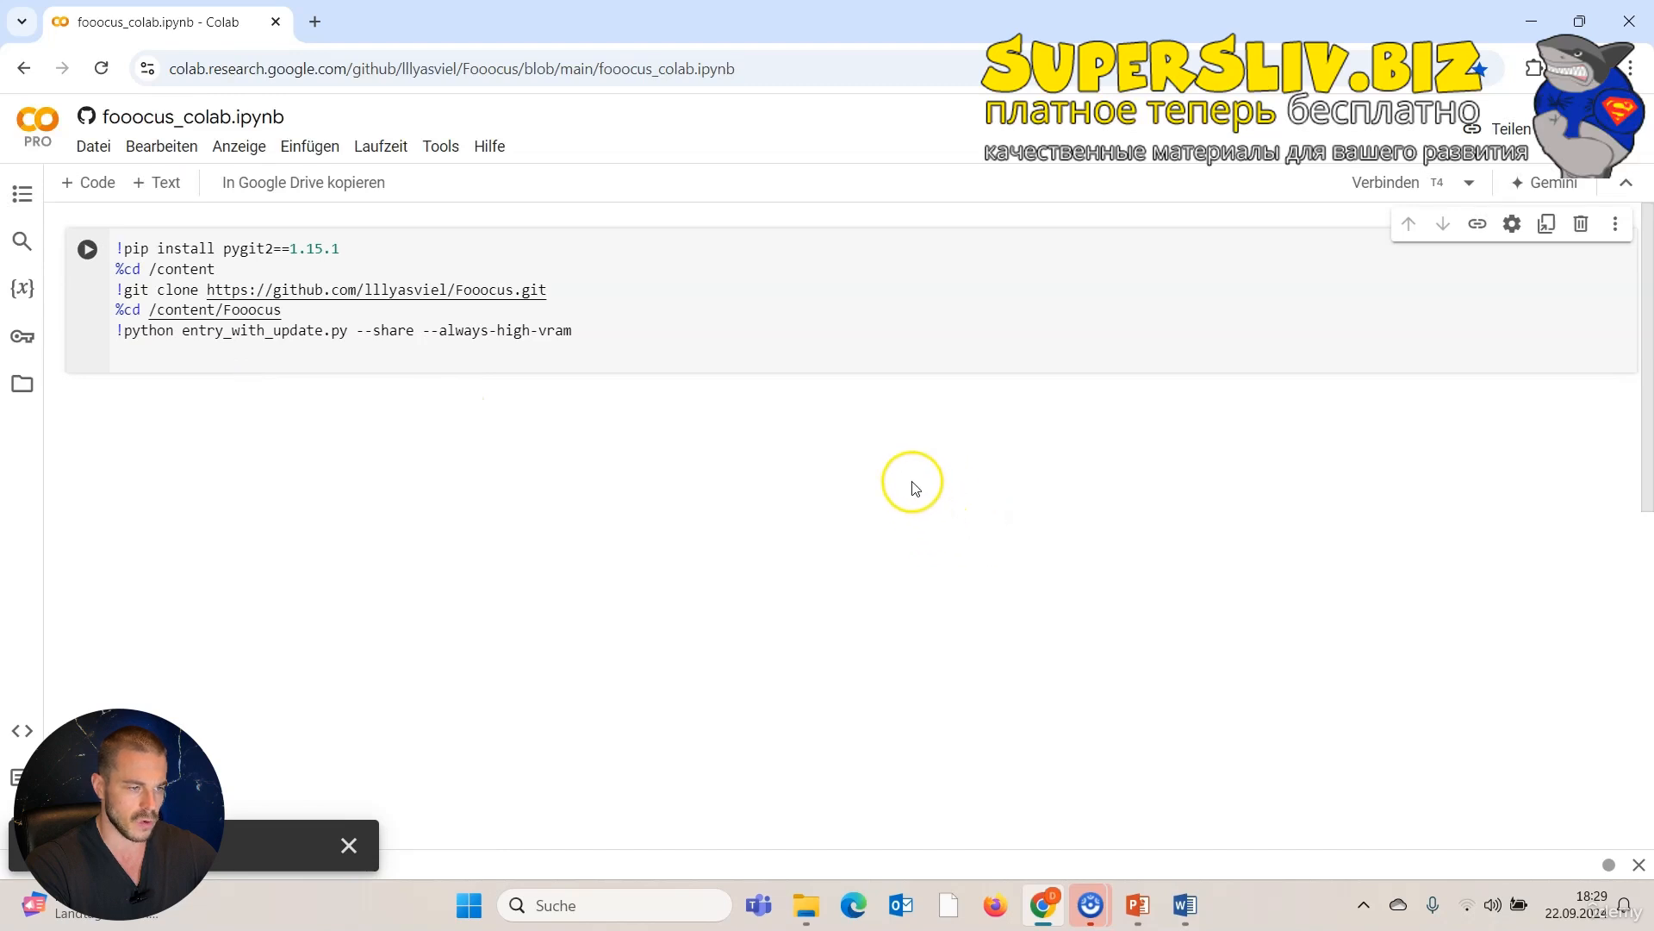
{"action": "left_click", "coordinate": [278, 24]}
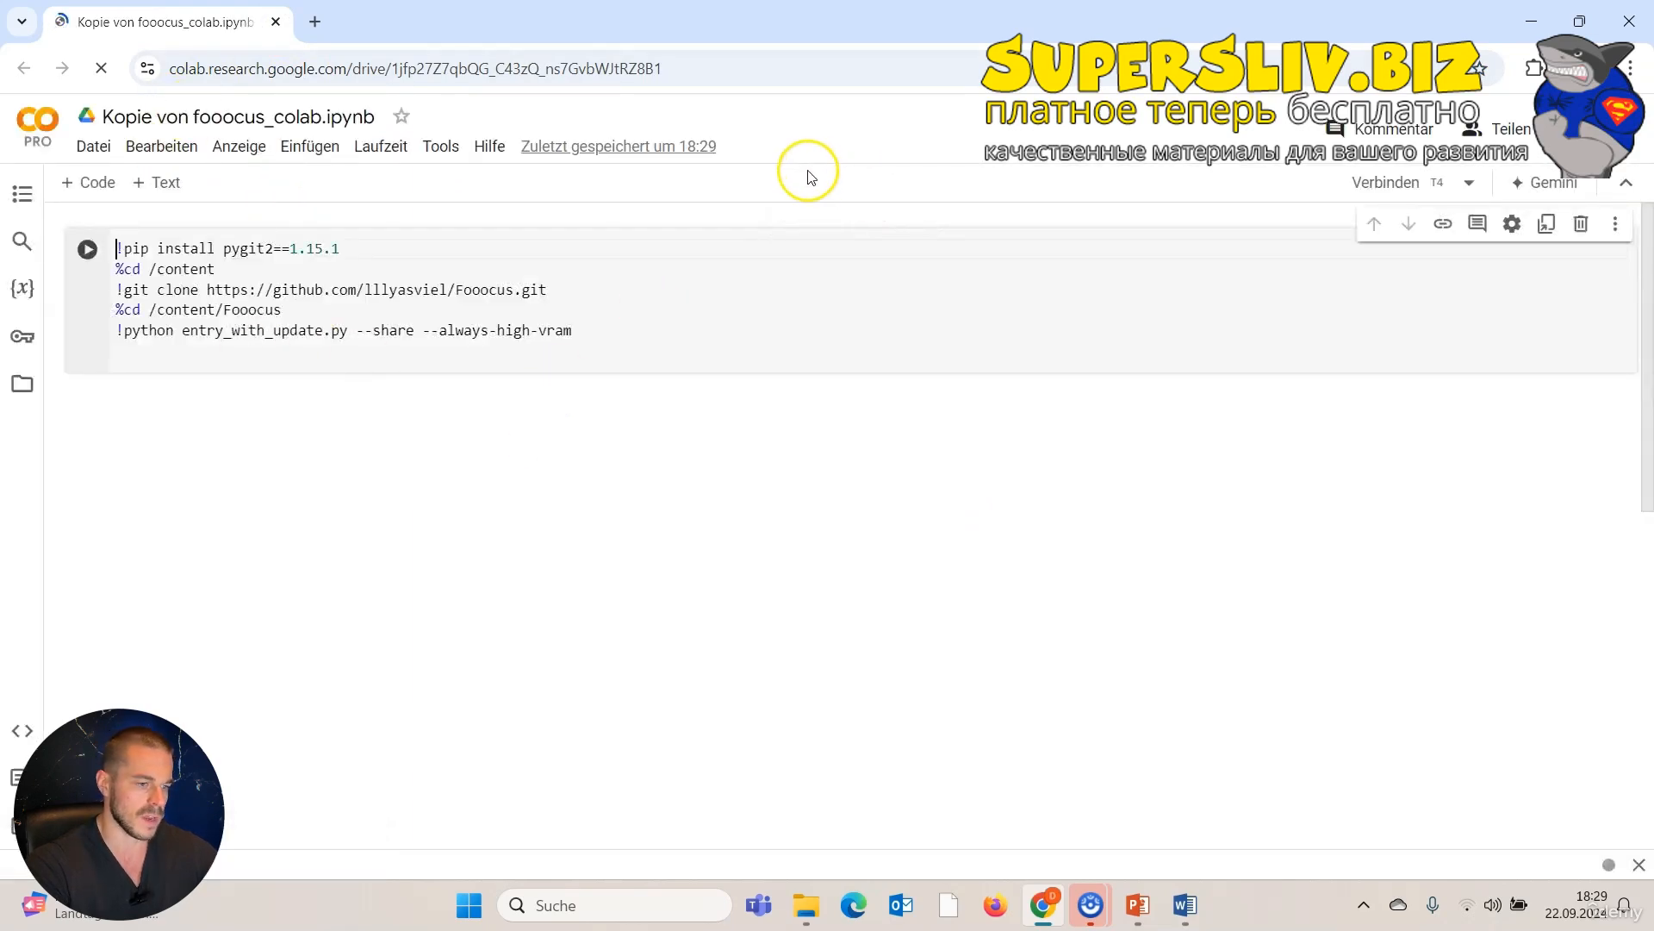
Step: Rename the notebook copy as "KInfluencer Colab.ipynb"
{"action": "left_click", "coordinate": [226, 119]}
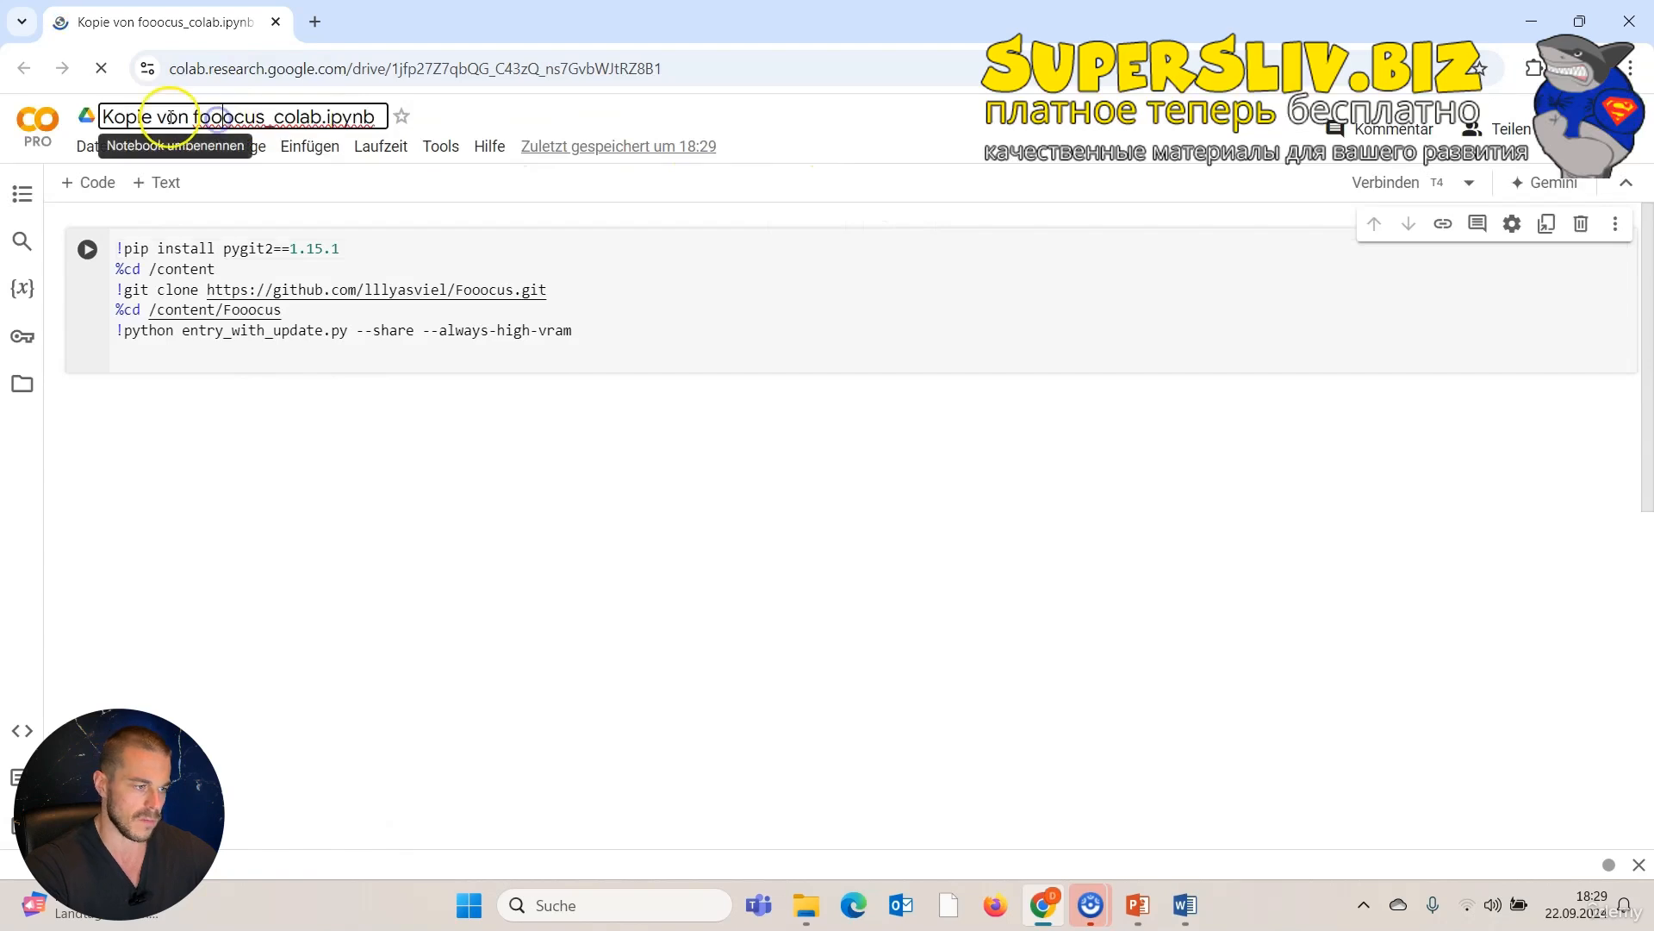
{"action": "left_click_drag", "start_coordinate": [110, 113], "coordinate": [324, 116]}
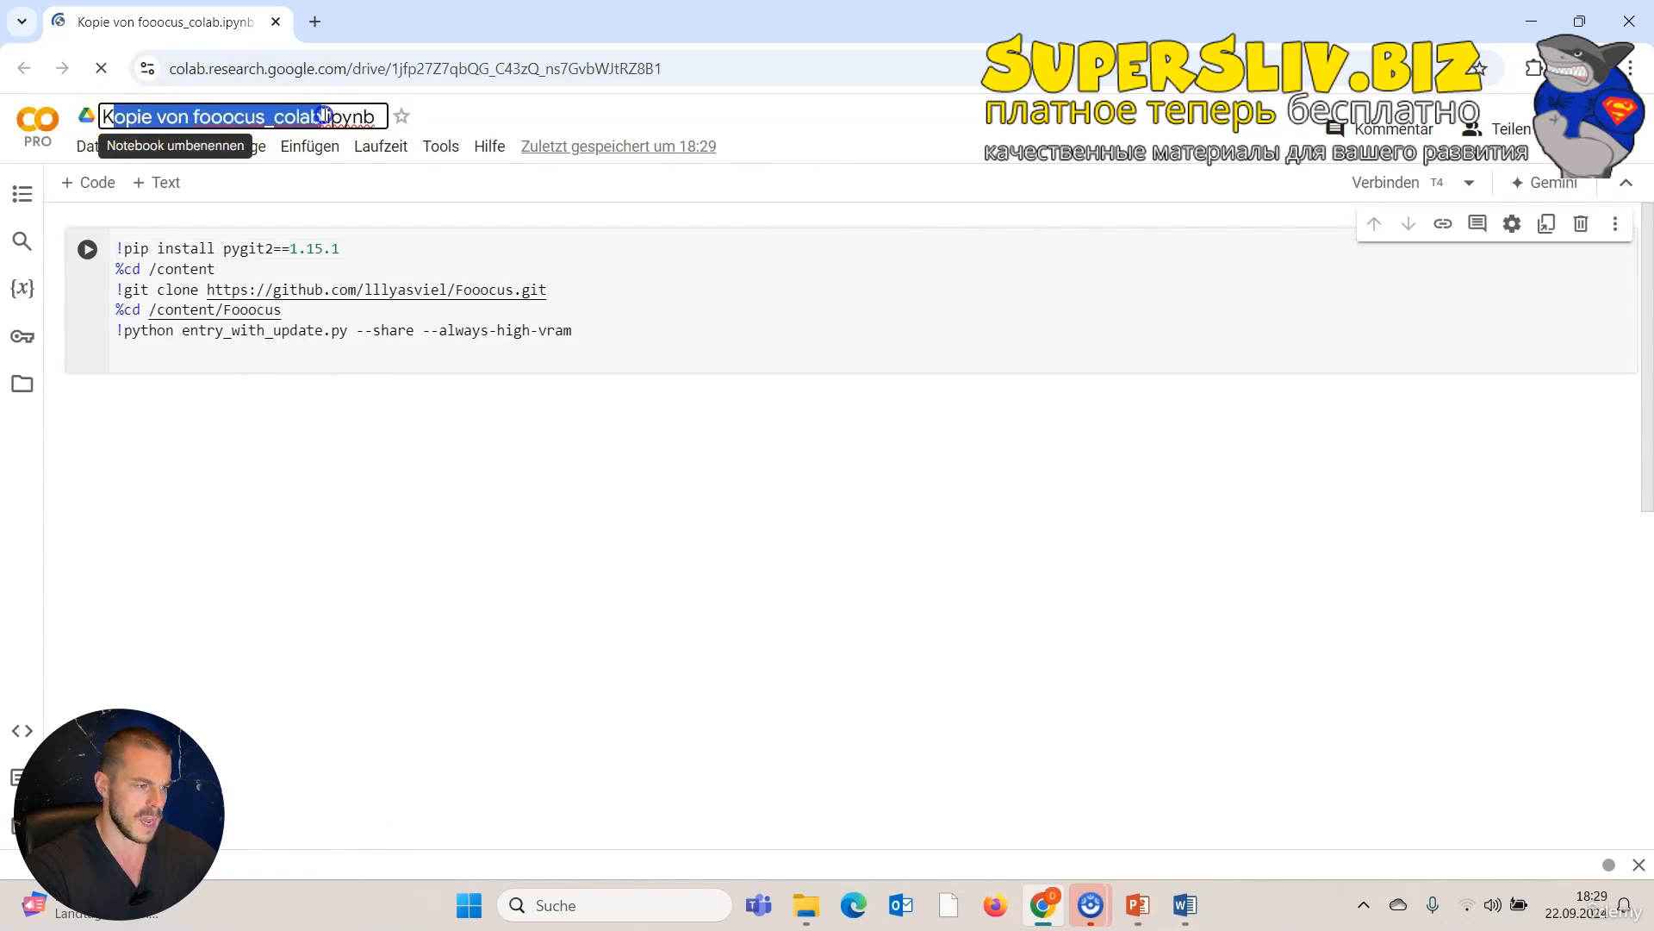
{"action": "type", "text": "KInfluence"}
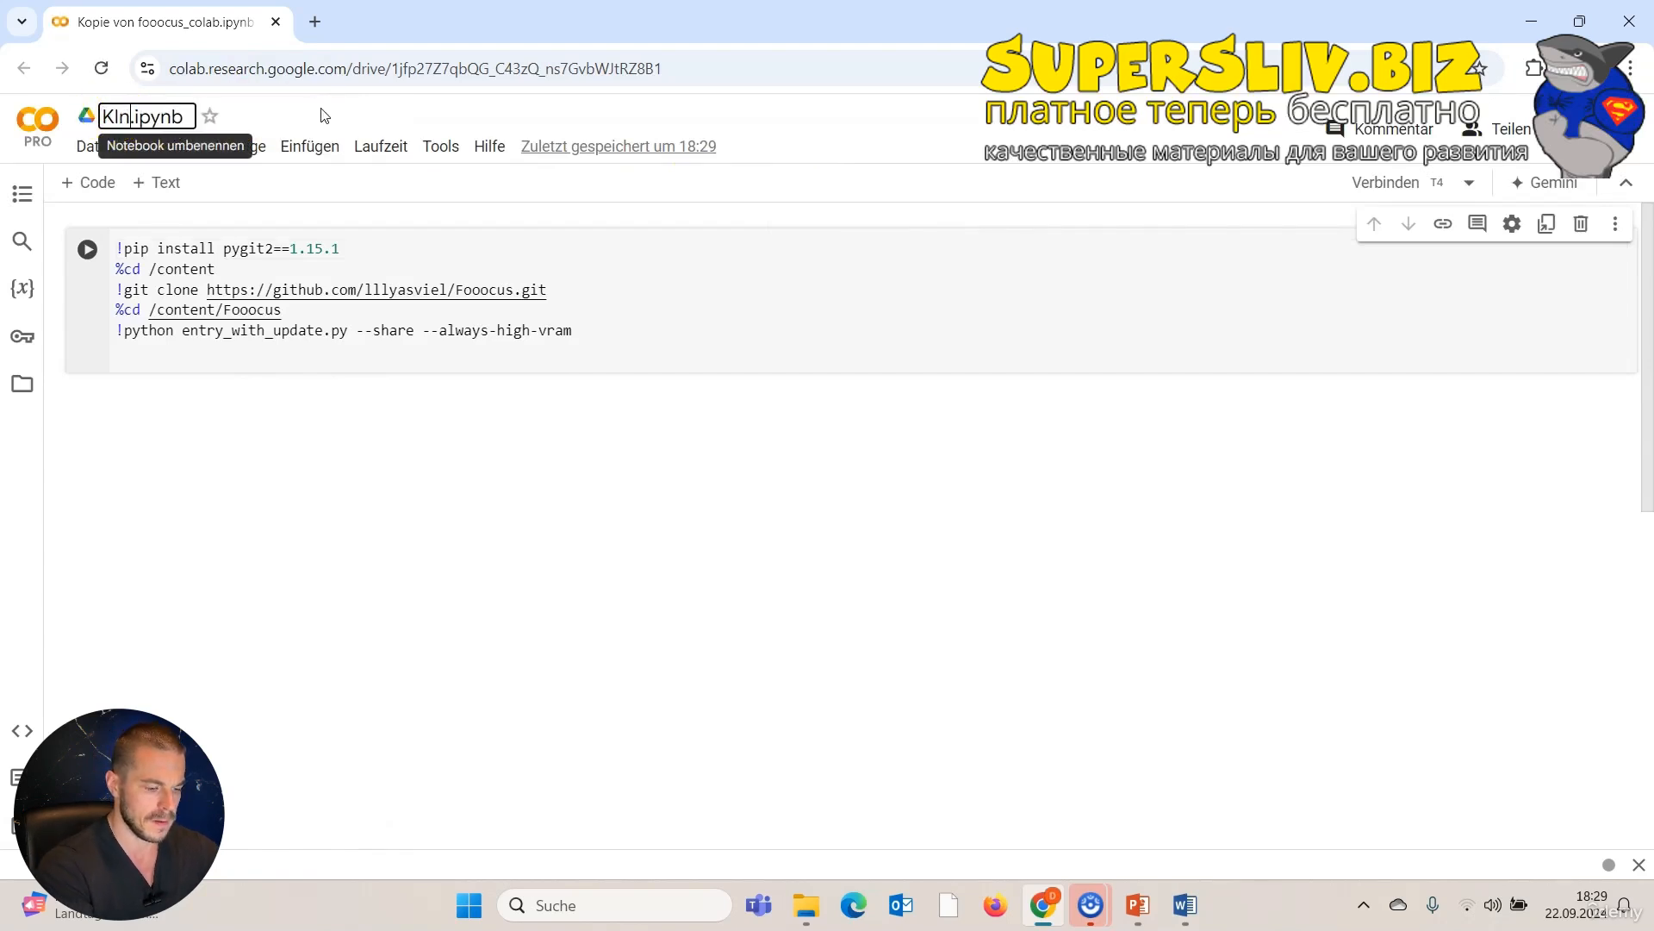
{"action": "type", "text": "r "}
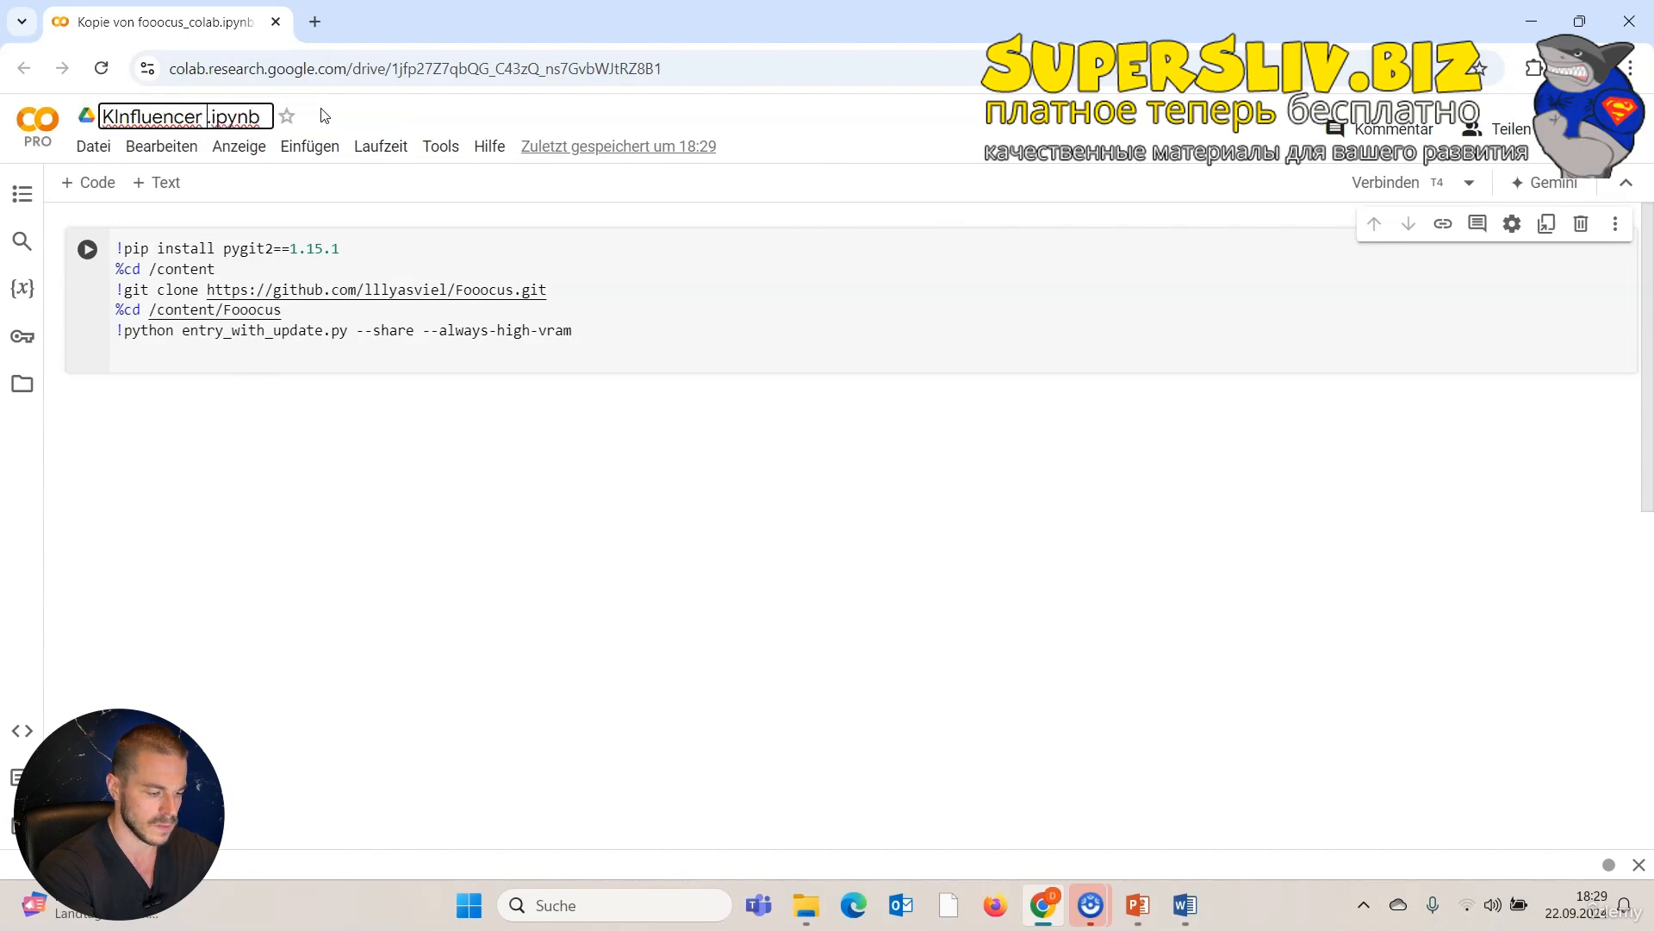
{"action": "type", "text": "Colab"}
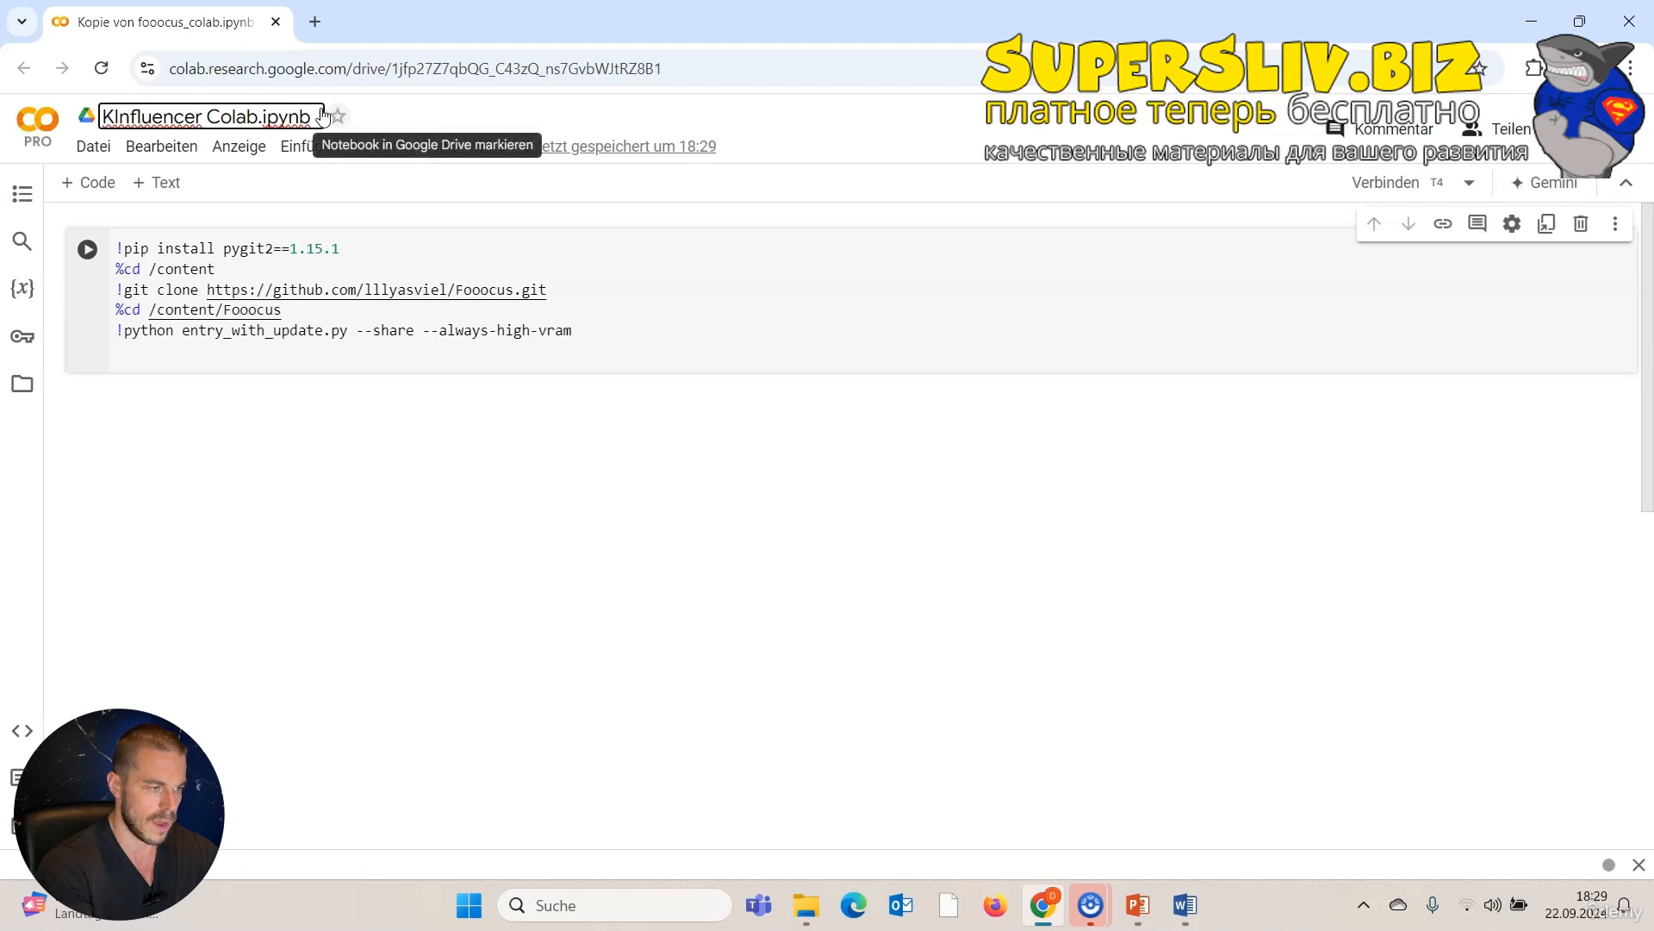
{"action": "left_click", "coordinate": [660, 515]}
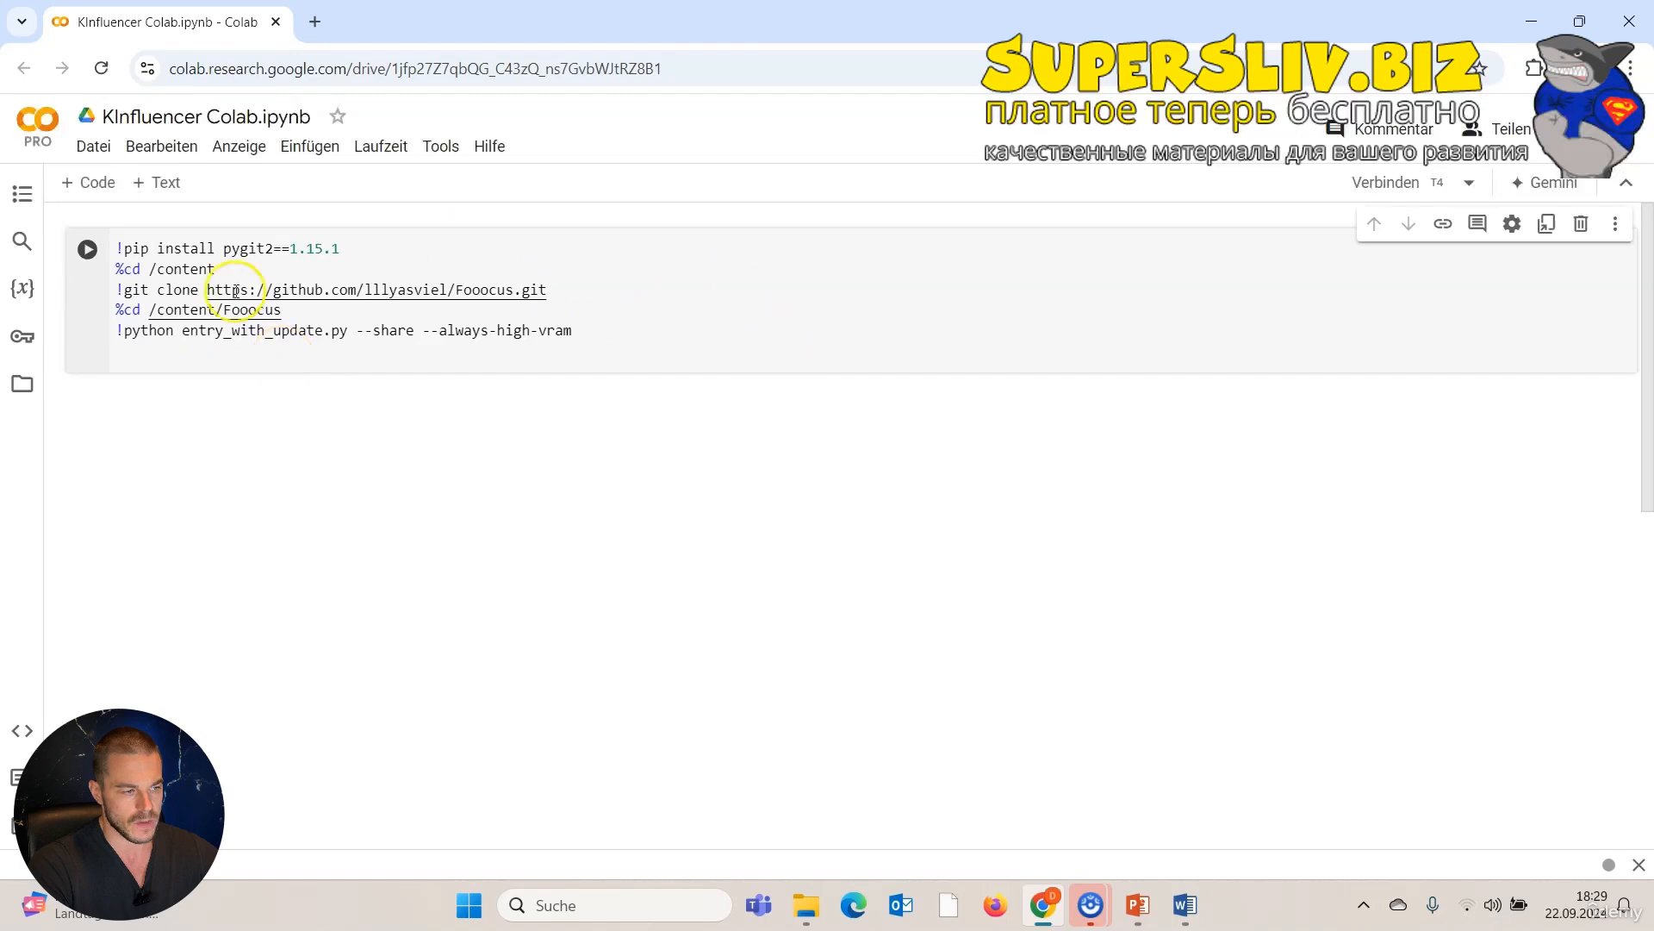
Step: Insert three empty code cells below the existing installation cell
{"action": "mouse_move", "coordinate": [790, 358]}
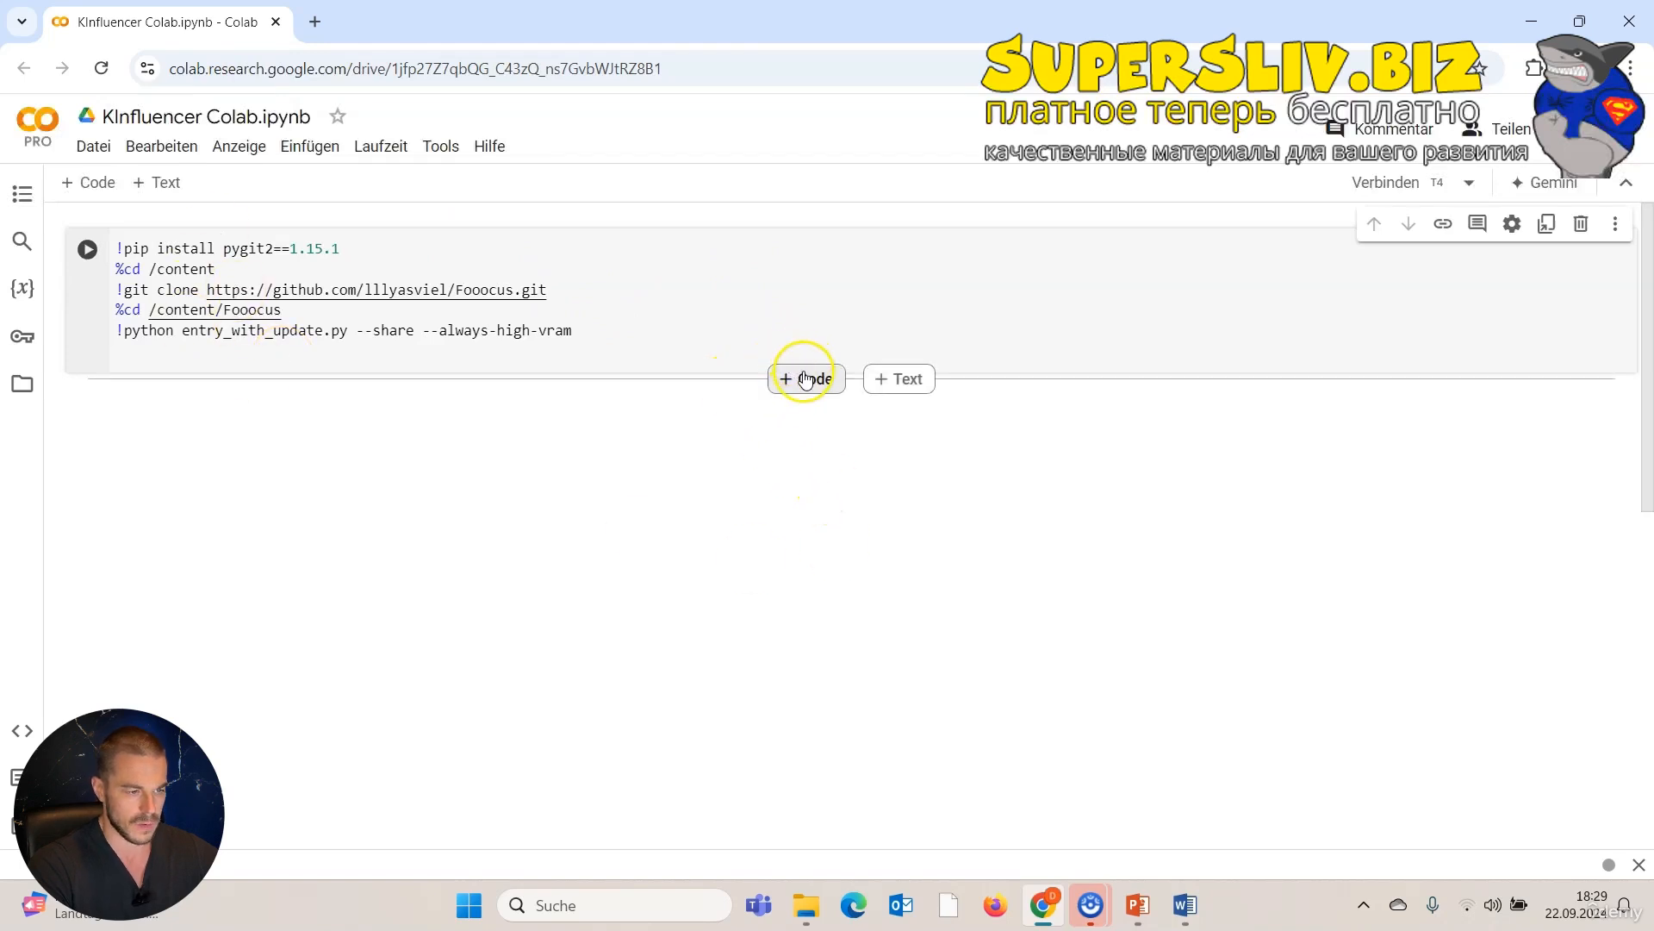
{"action": "left_click", "coordinate": [806, 379]}
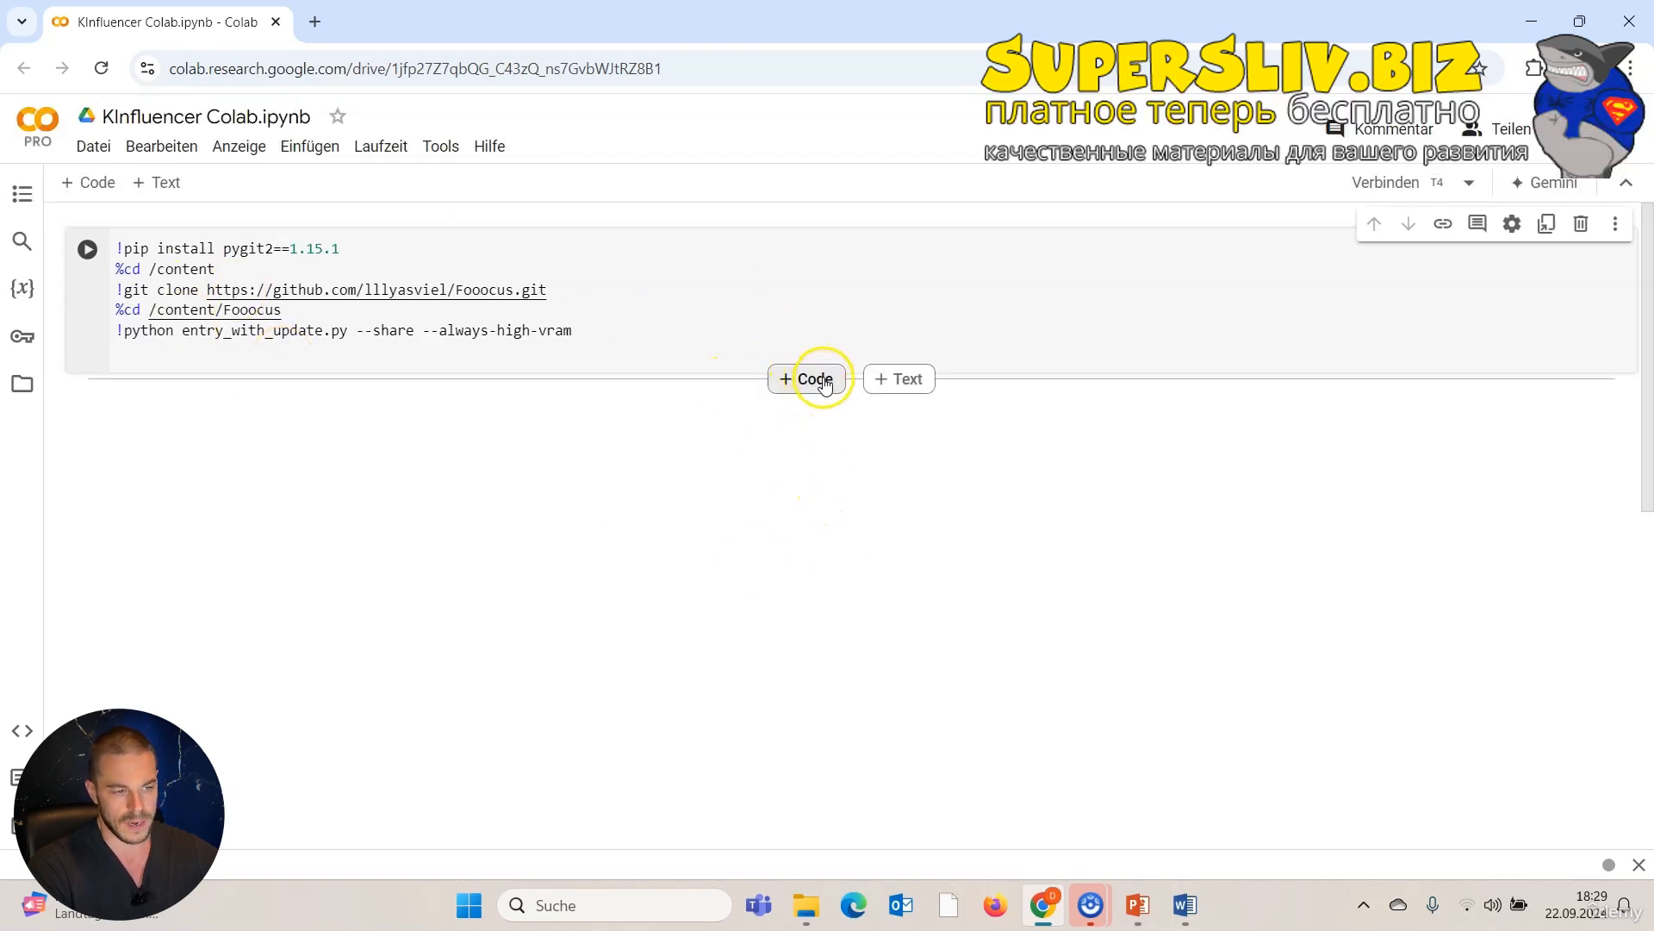
{"action": "left_click", "coordinate": [806, 379]}
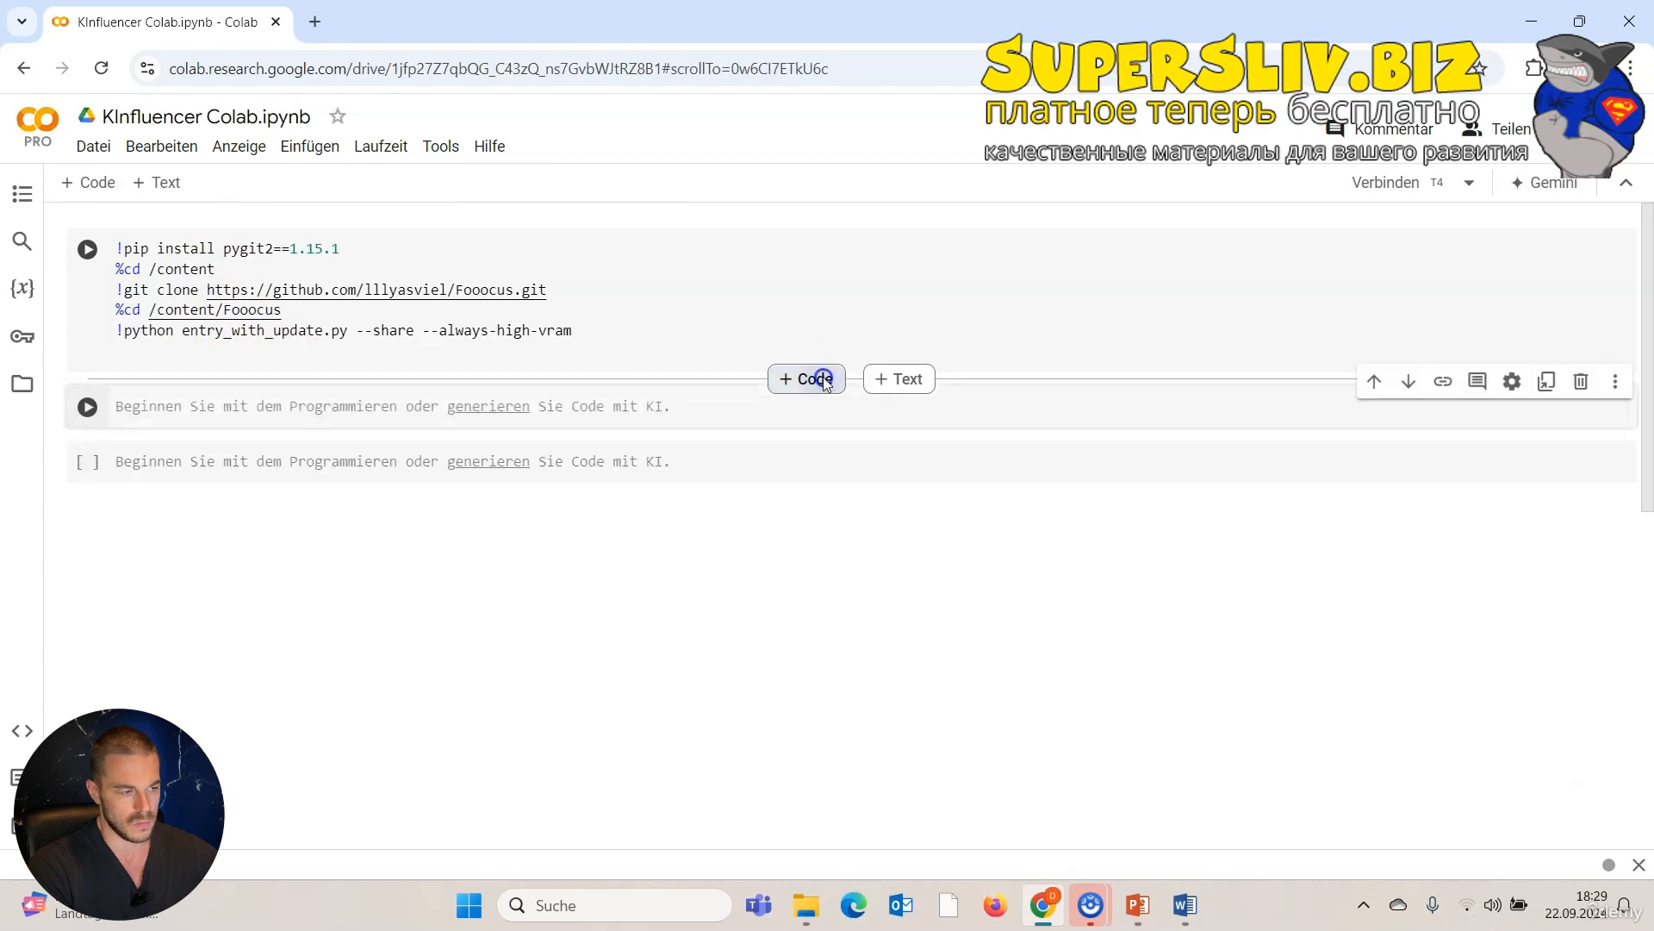
{"action": "left_click", "coordinate": [806, 379]}
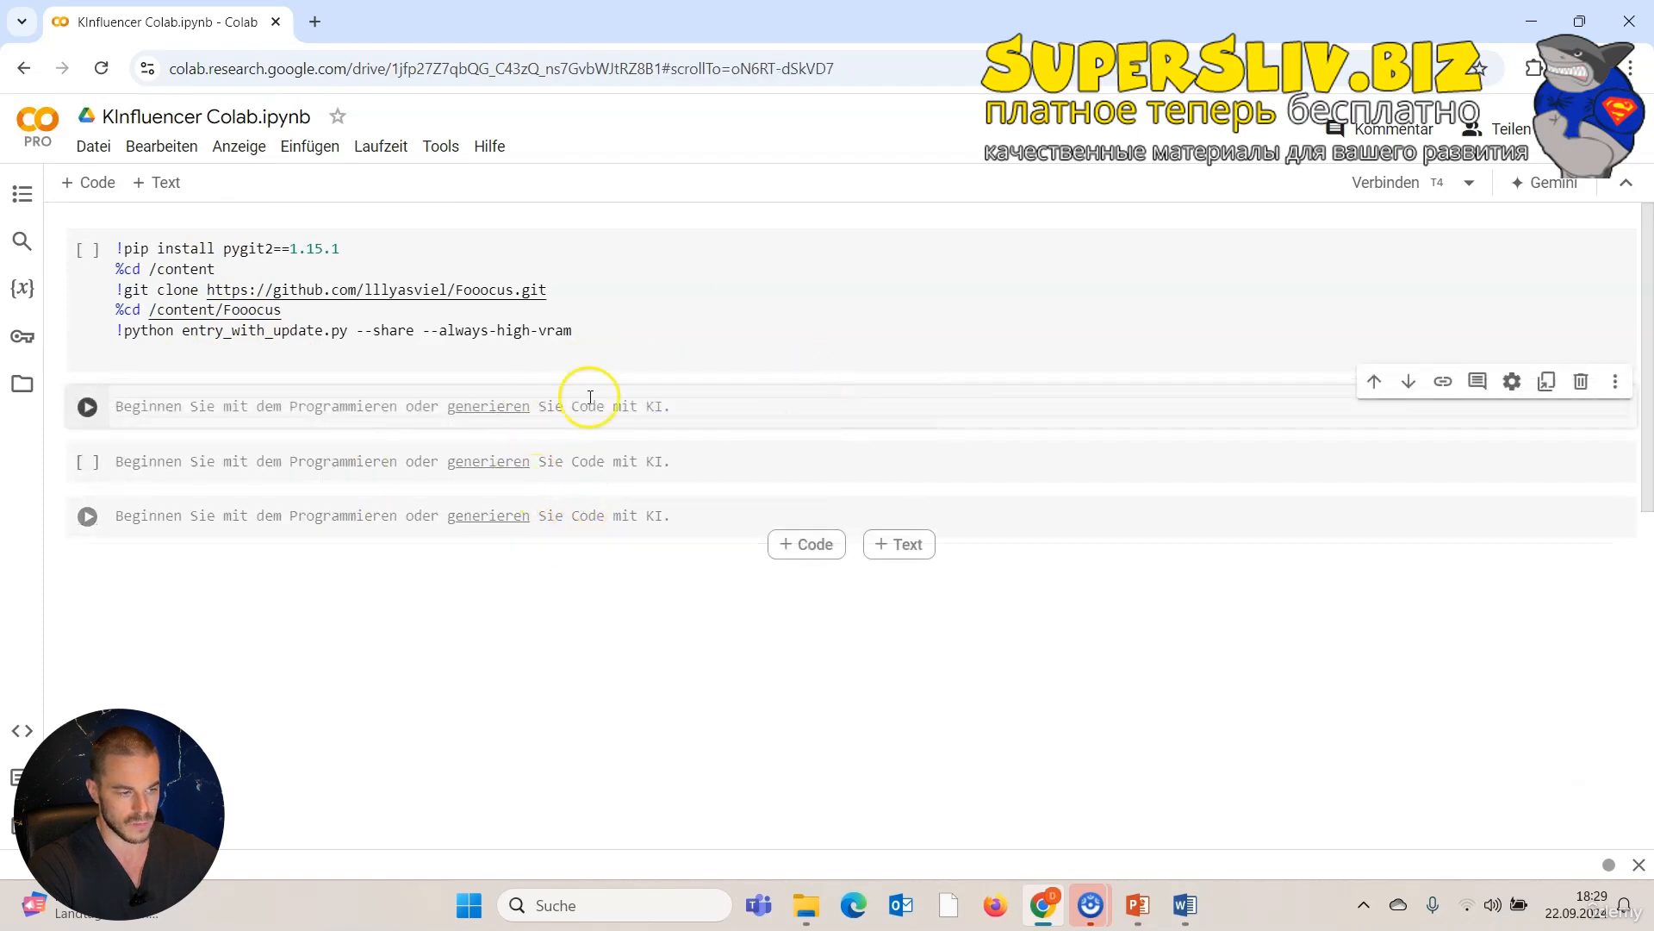
Step: Move the line "!python entry_with_update.py --share --always-high-vram" from the first cell into the last empty code cell
{"action": "left_click_drag", "start_coordinate": [598, 329], "coordinate": [119, 338]}
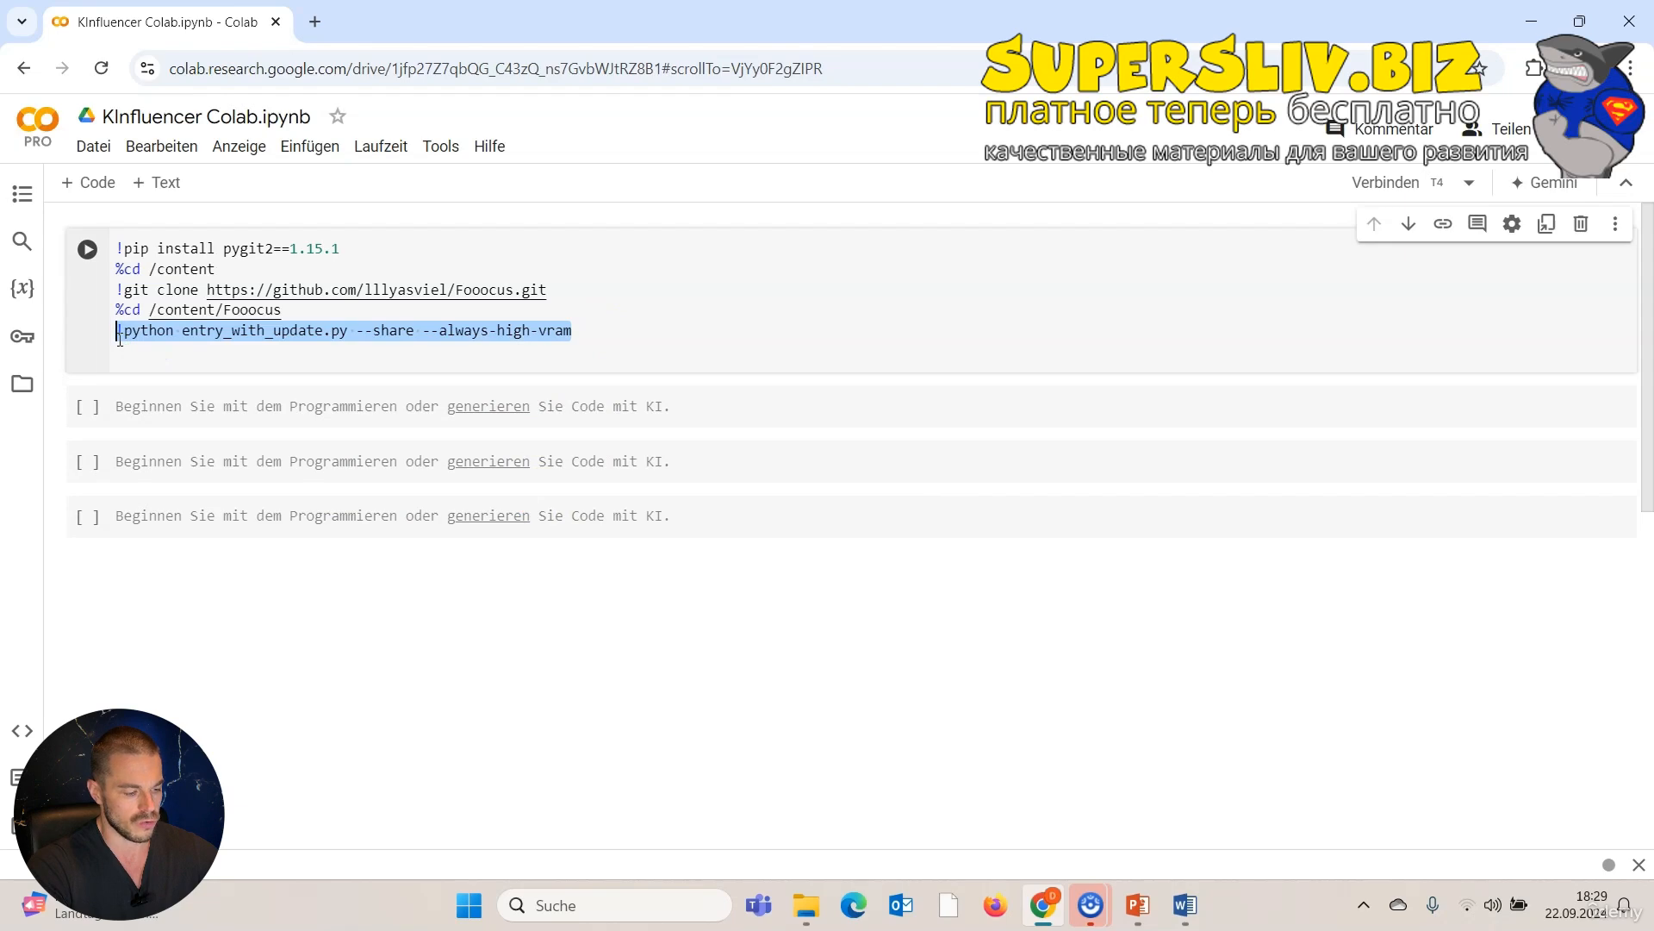
{"action": "key", "text": "ctrl+x"}
{"action": "left_click", "coordinate": [162, 520]}
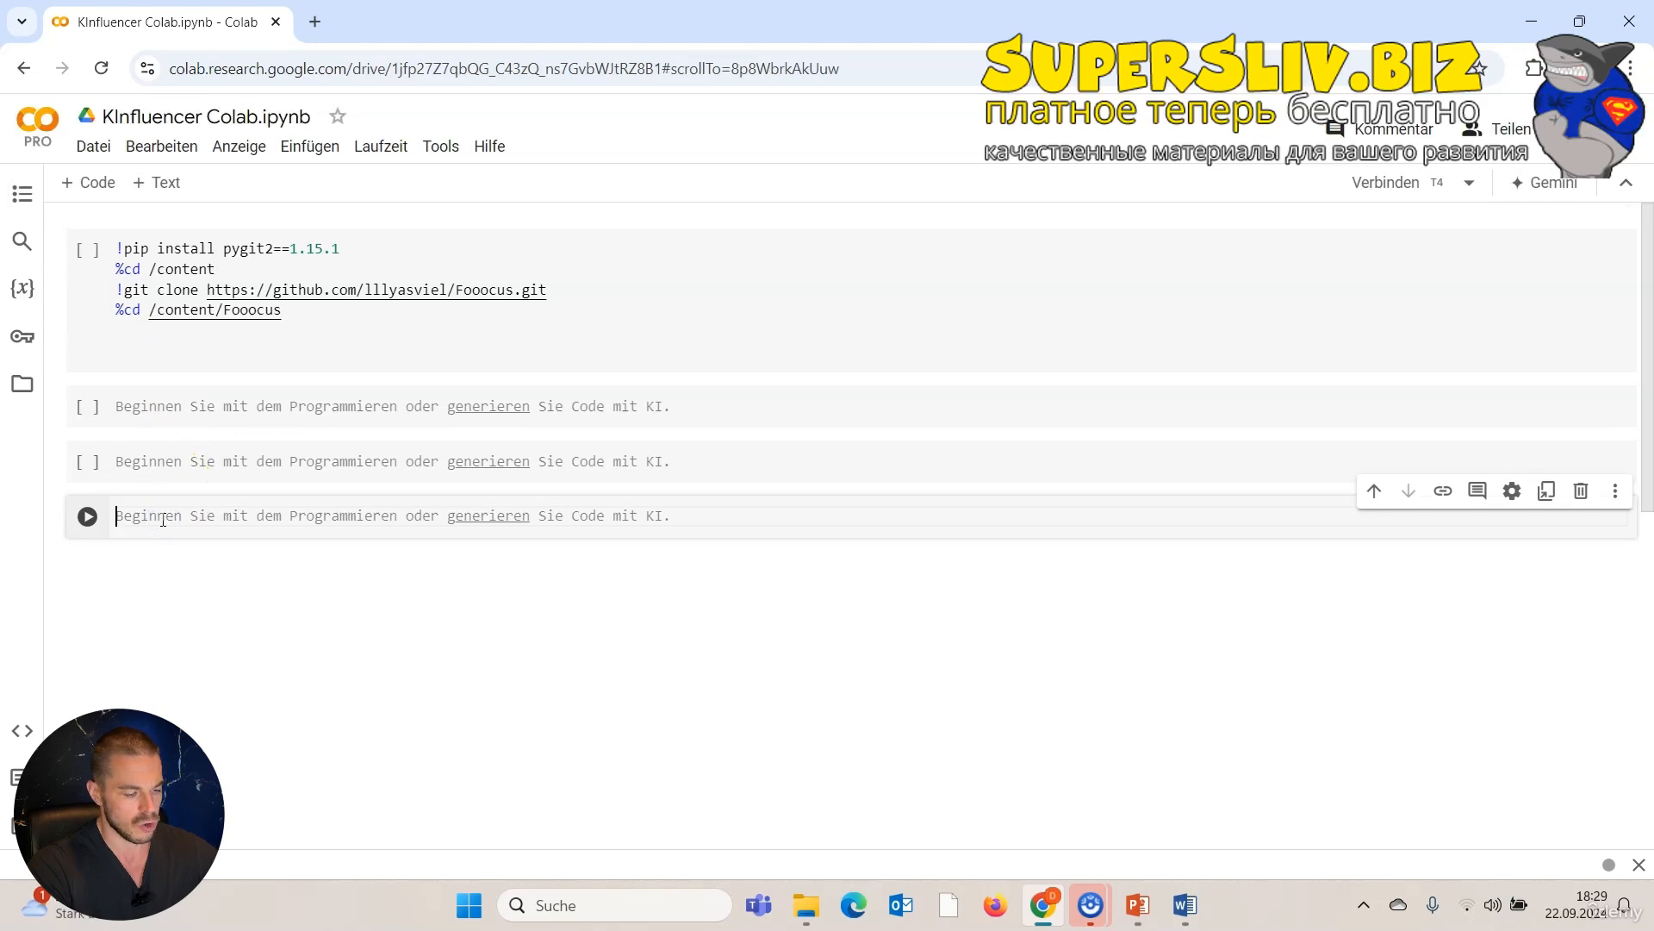
{"action": "key", "text": "ctrl+v"}
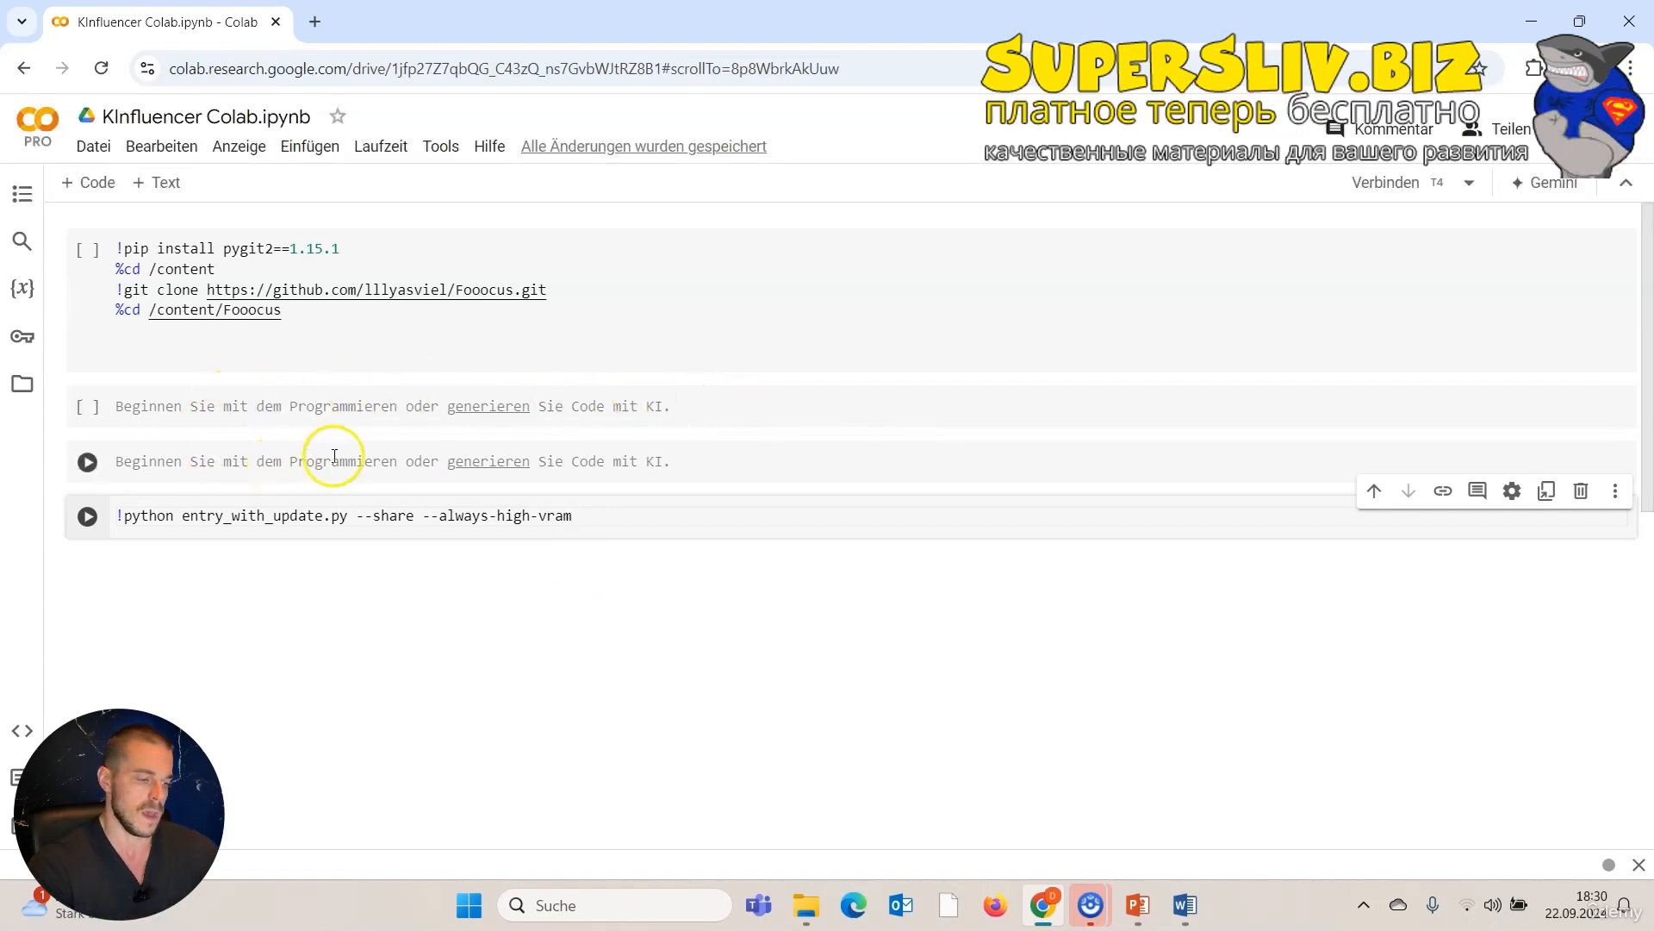
Step: Copy the realismEngineSDXL_v30VAE.safetensors wget command from the Word document into the first empty code cell of the Colab notebook
{"action": "left_click", "coordinate": [1185, 905]}
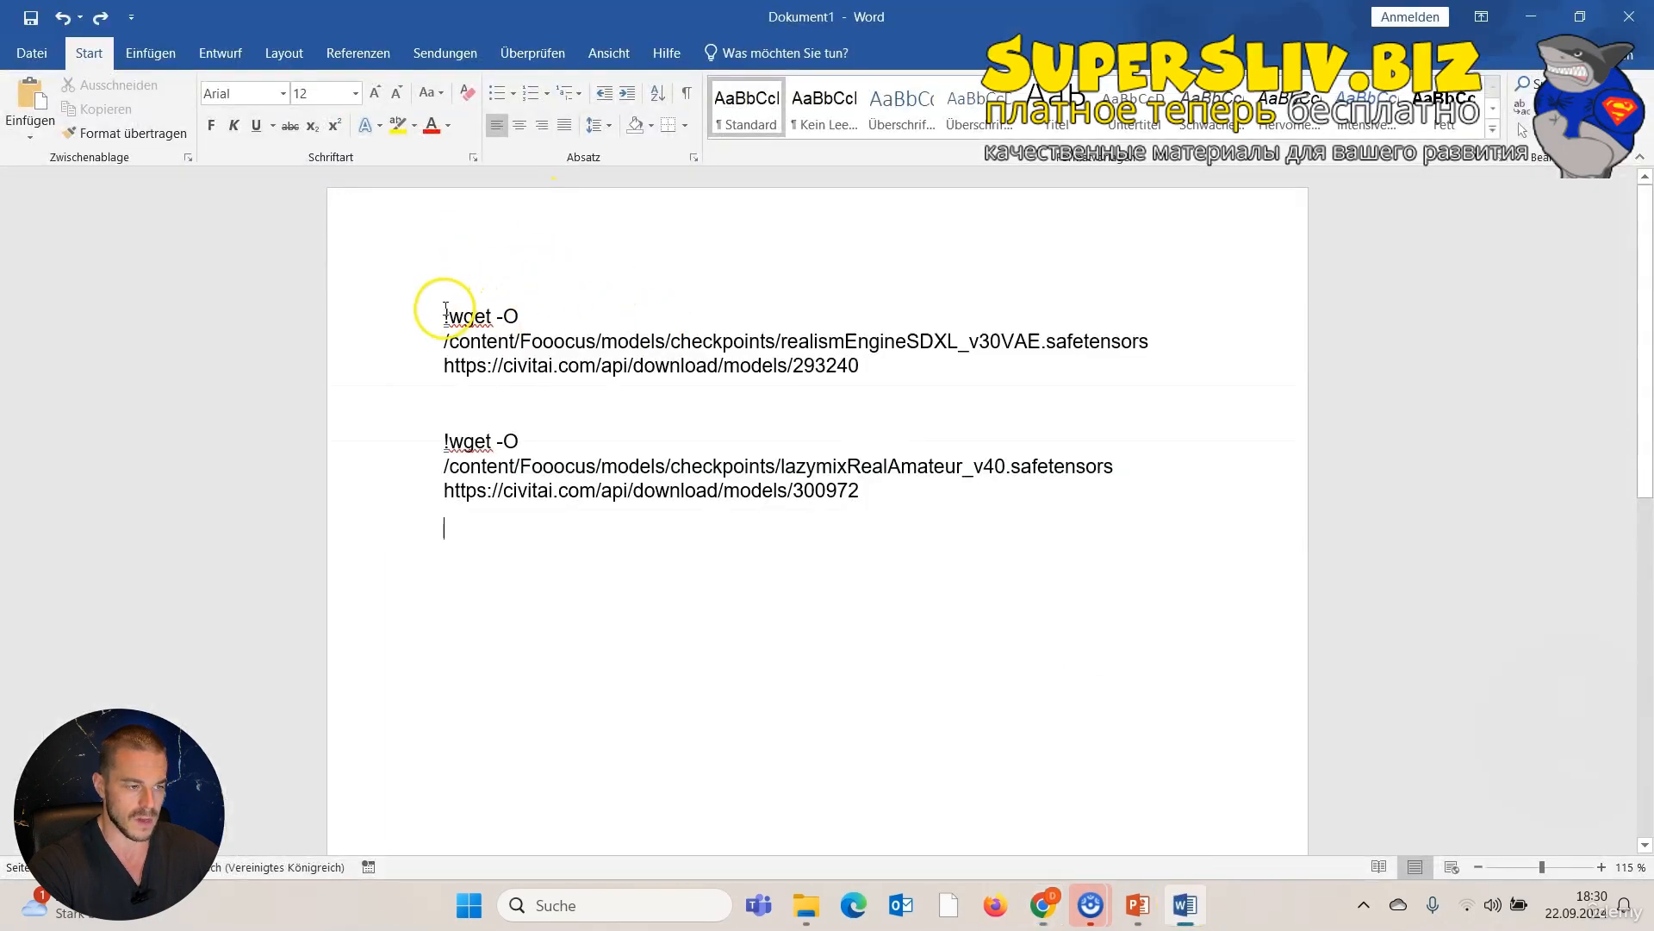
{"action": "left_click_drag", "start_coordinate": [446, 310], "coordinate": [863, 365]}
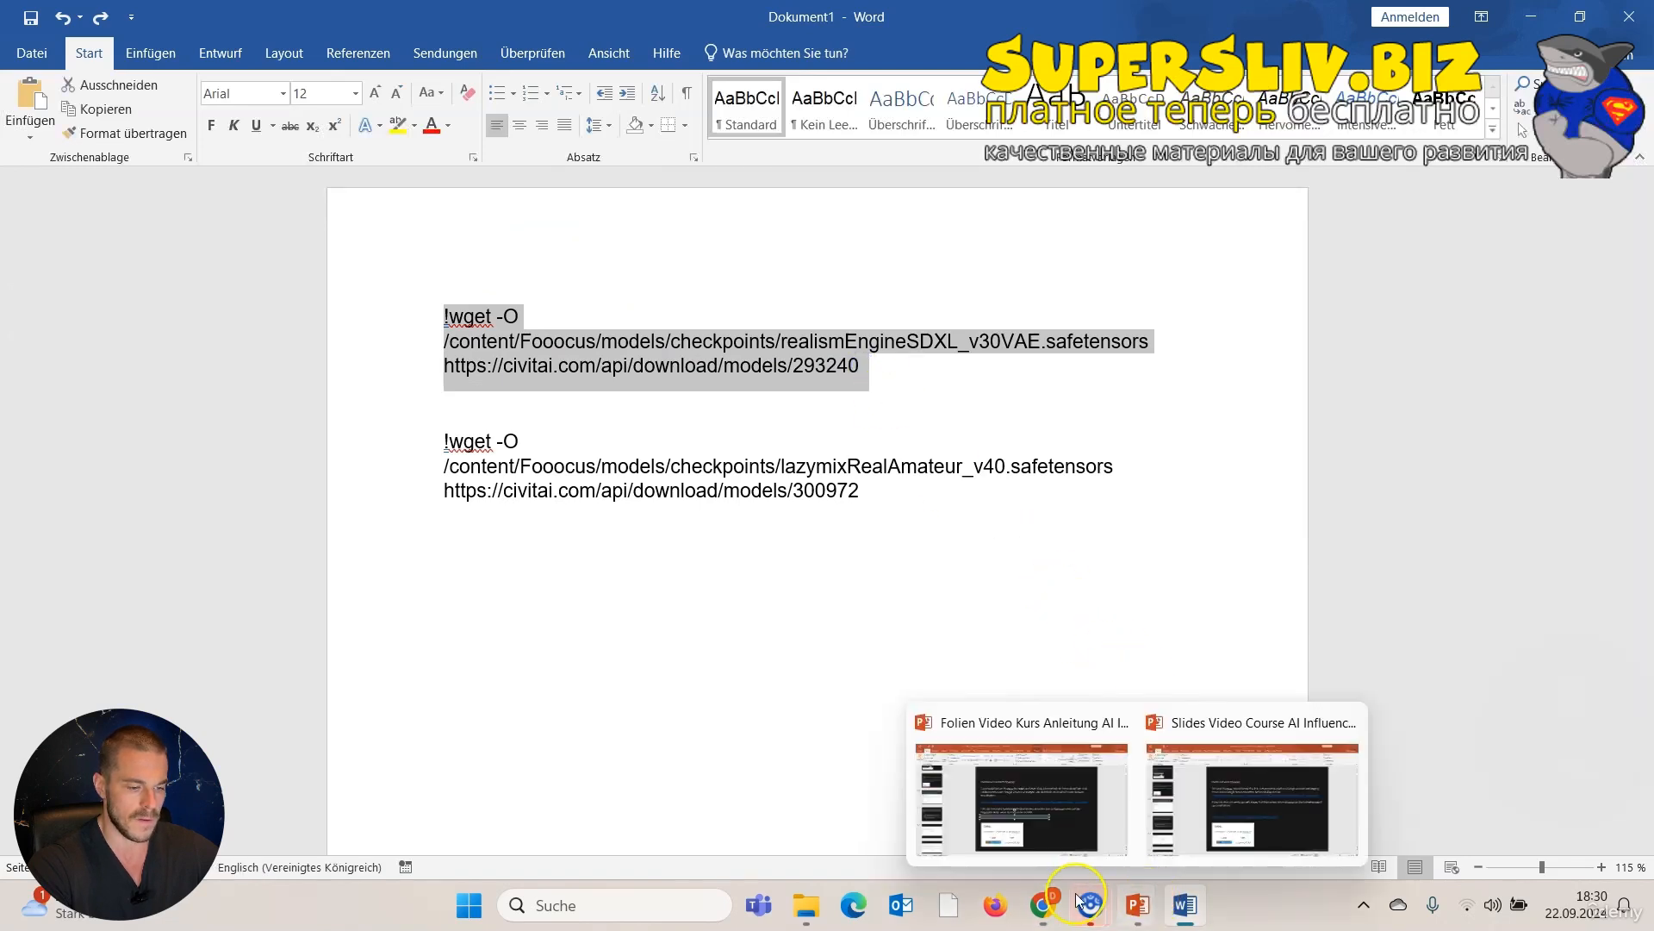
{"action": "left_click", "coordinate": [1047, 904]}
{"action": "left_click", "coordinate": [318, 408]}
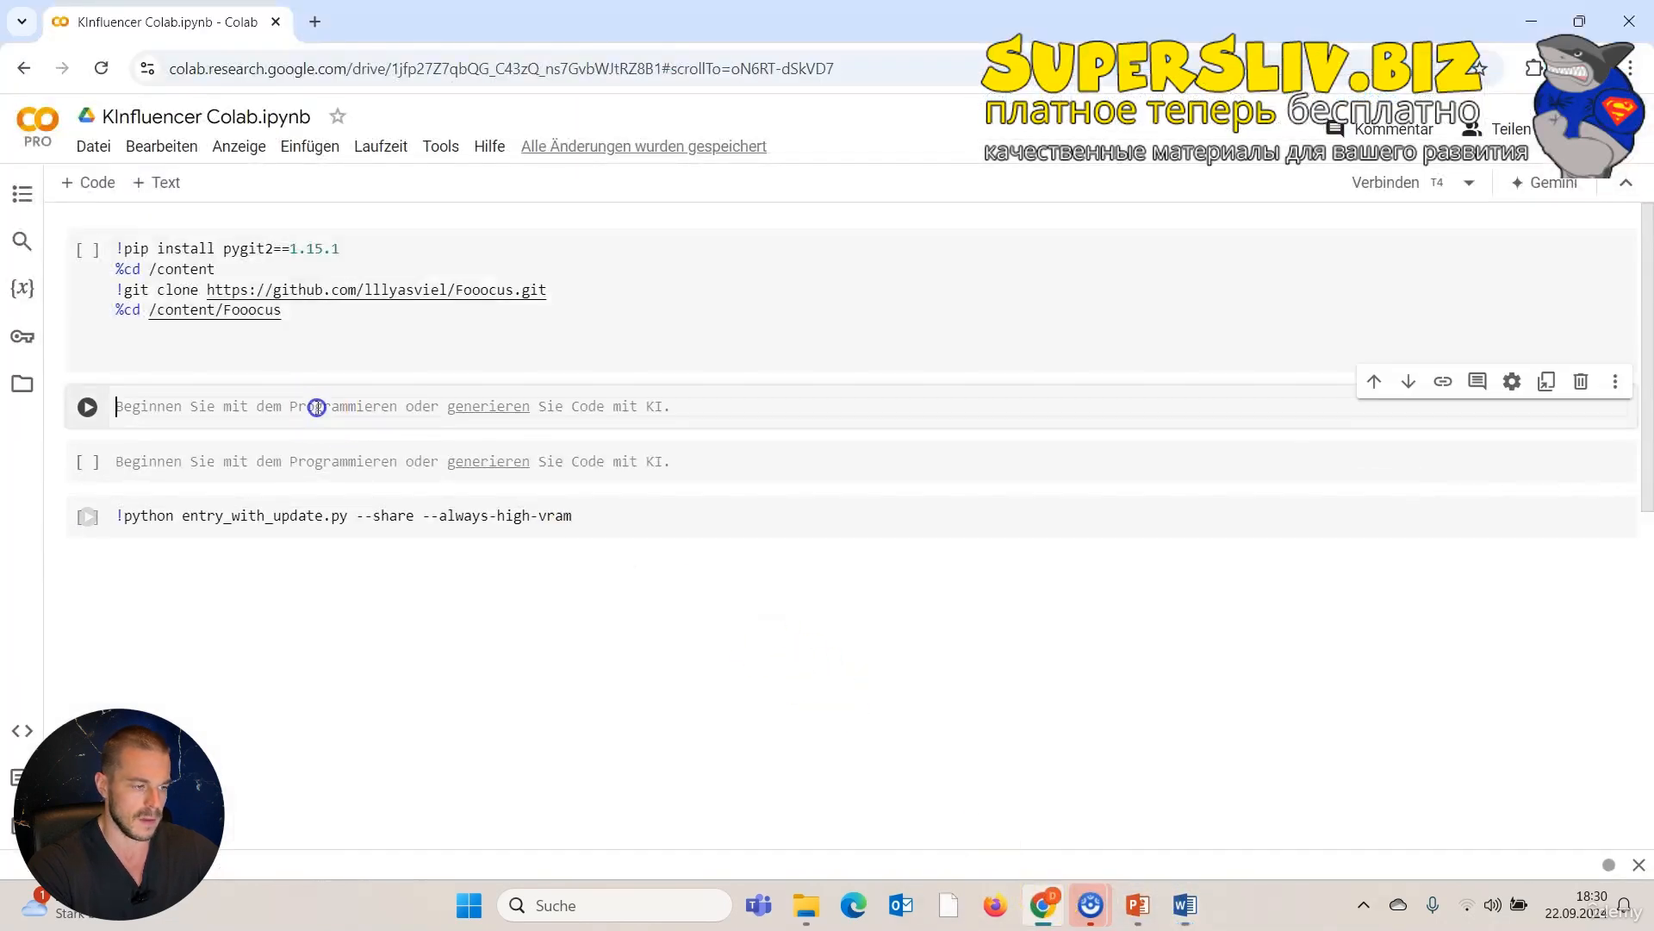
{"action": "key", "text": "ctrl+v"}
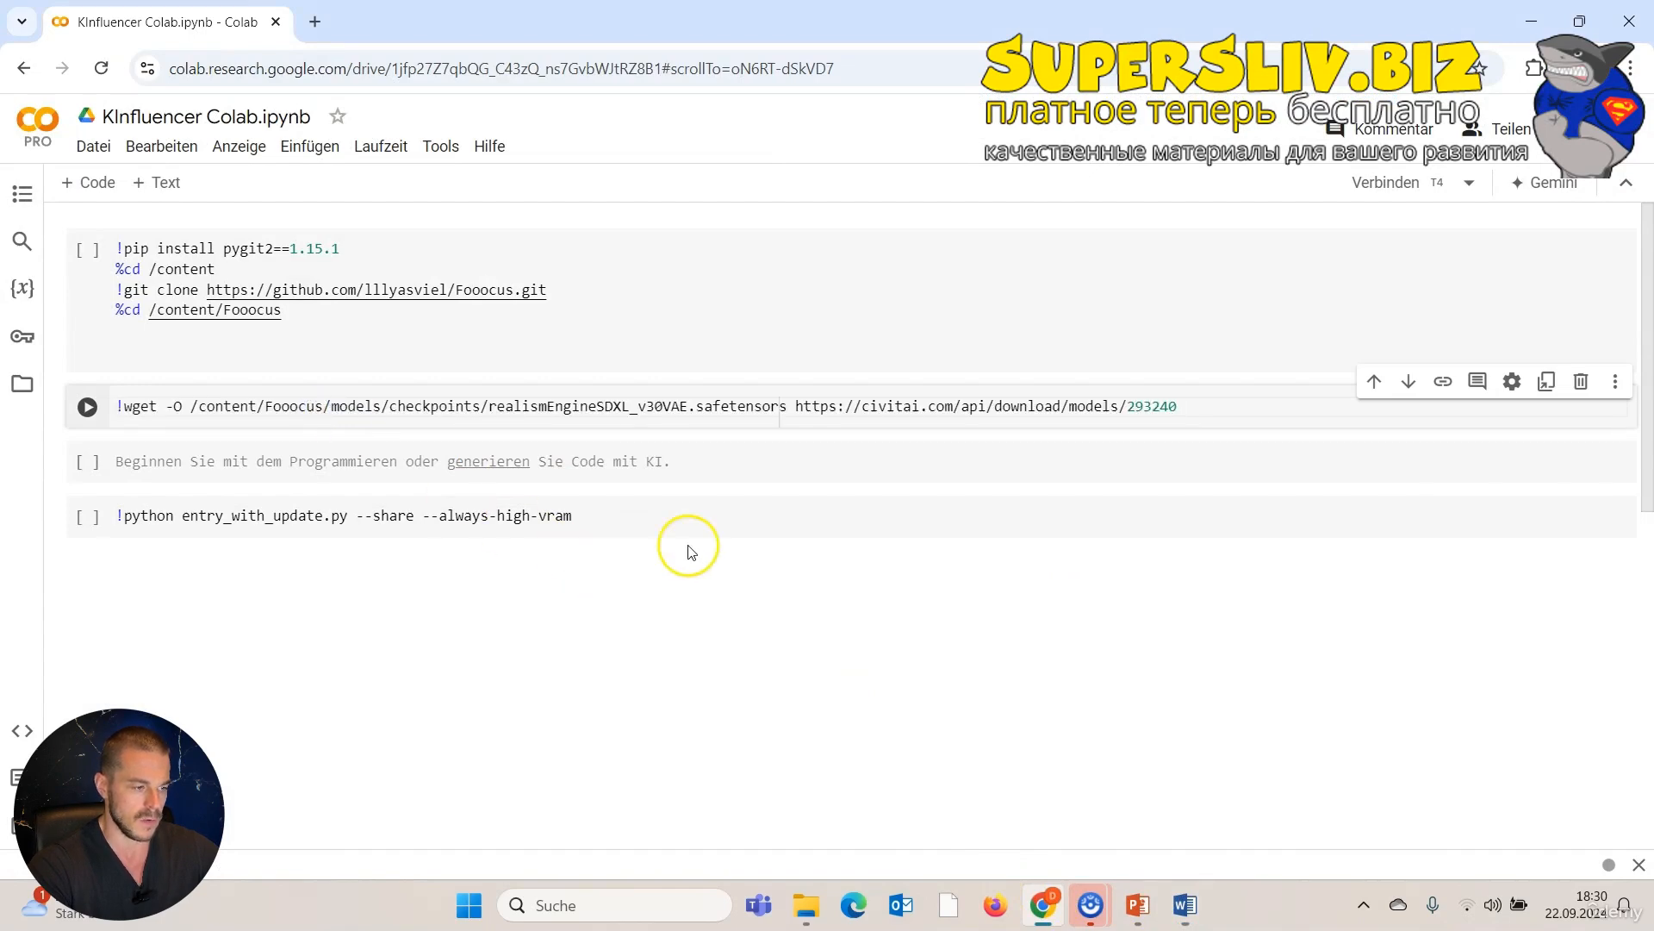
Step: Copy the lazymixRealAmateur_v40.safetensors wget command from the Word document into the remaining empty code cell of the Colab notebook
{"action": "left_click", "coordinate": [1185, 903]}
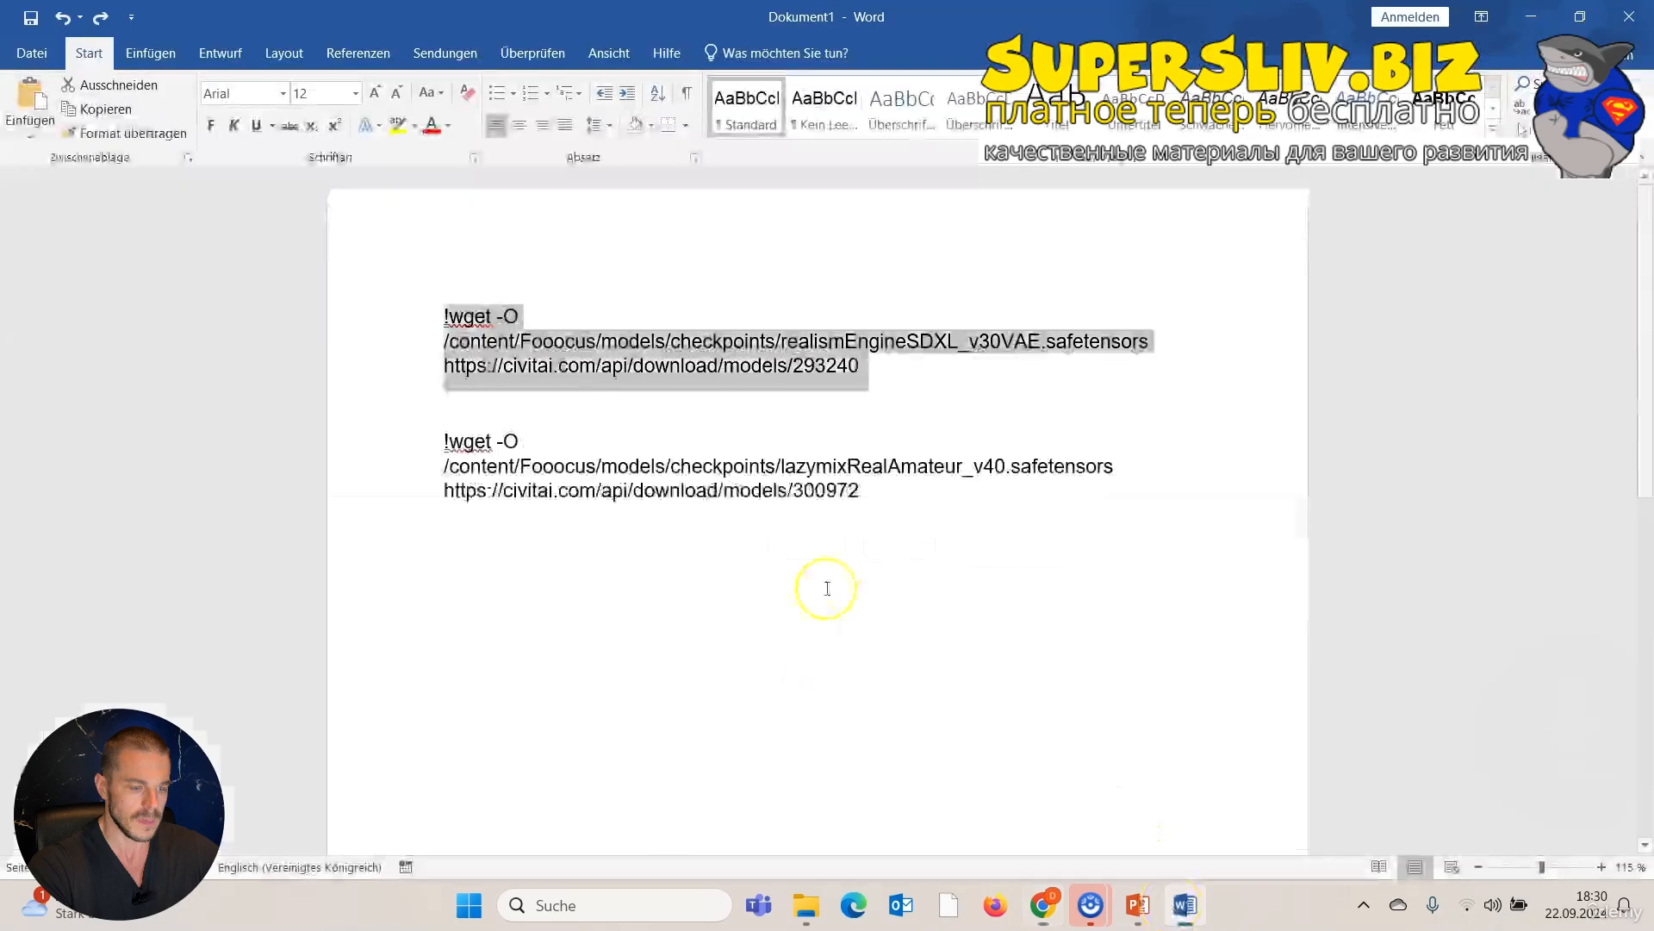
{"action": "left_click_drag", "start_coordinate": [856, 509], "coordinate": [435, 450]}
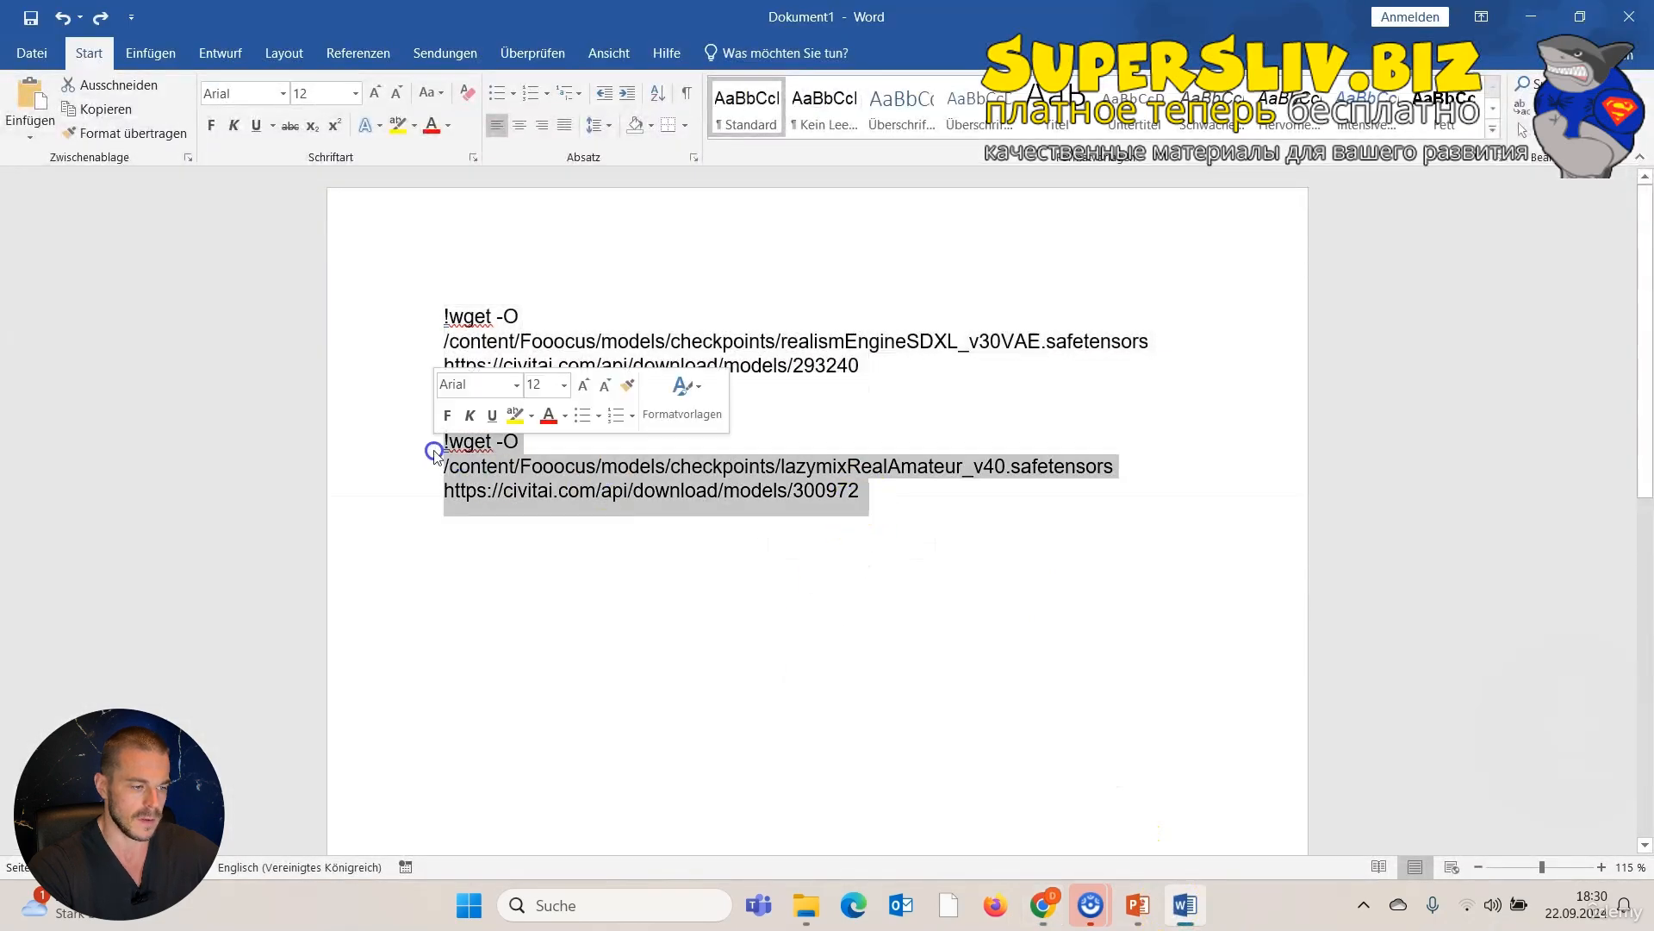
{"action": "left_click", "coordinate": [1042, 905]}
{"action": "left_click", "coordinate": [570, 462]}
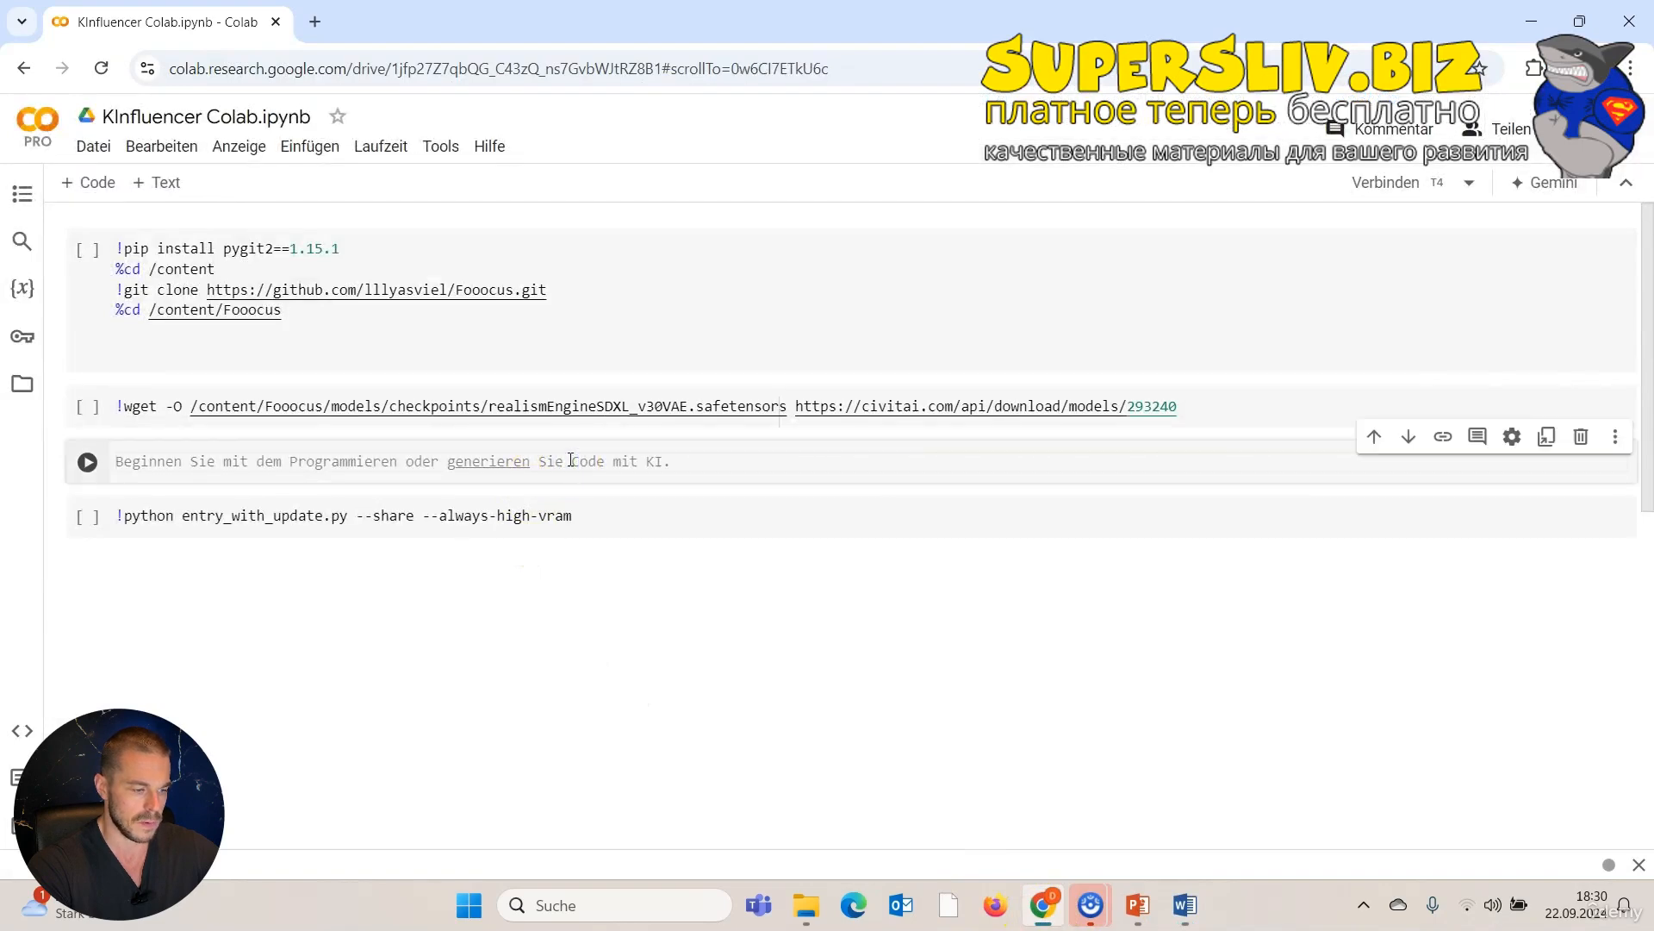
{"action": "key", "text": "ctrl+v"}
{"action": "left_click", "coordinate": [707, 780]}
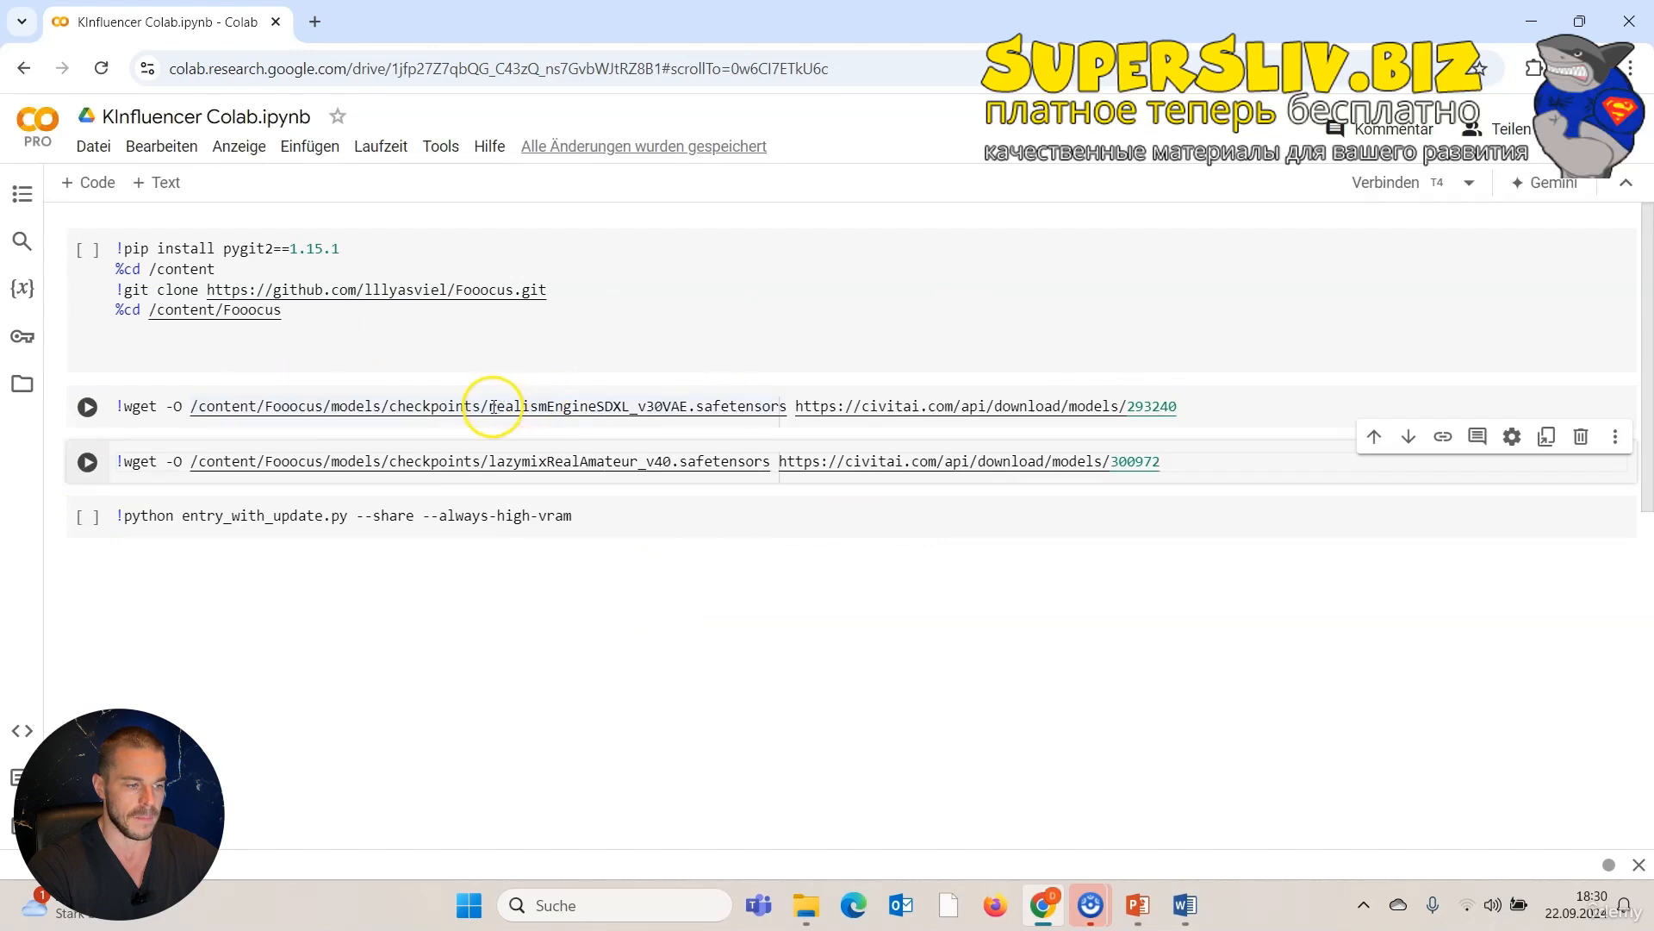
{"action": "left_click_drag", "start_coordinate": [490, 406], "coordinate": [622, 401]}
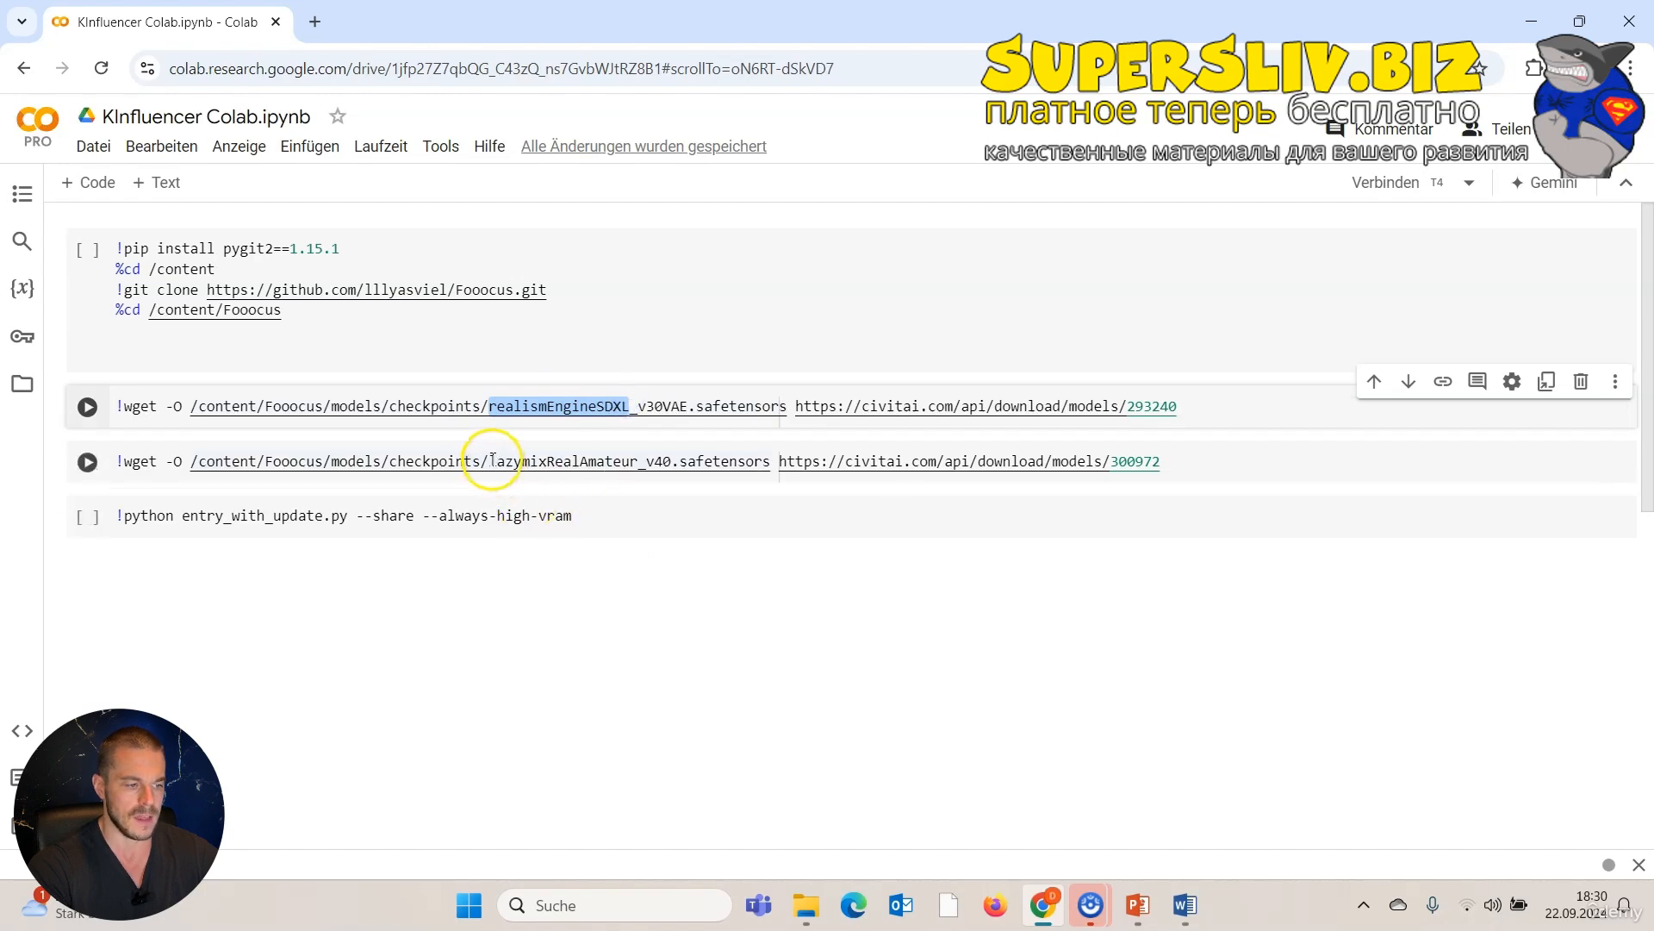
{"action": "left_click_drag", "start_coordinate": [491, 461], "coordinate": [623, 461]}
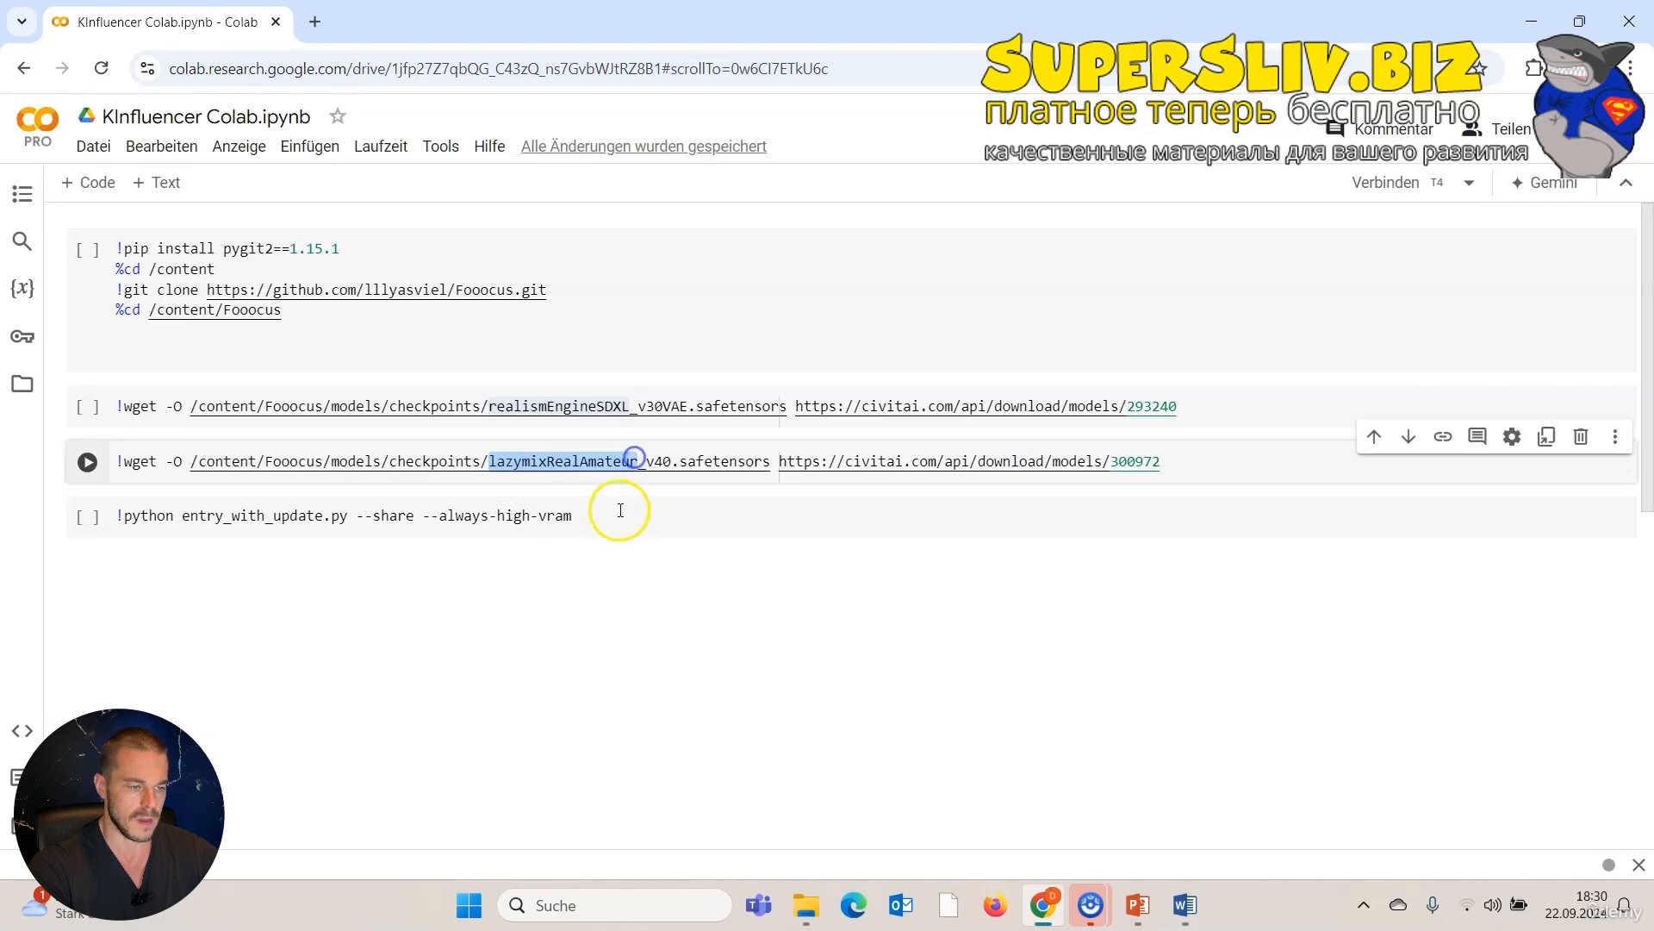